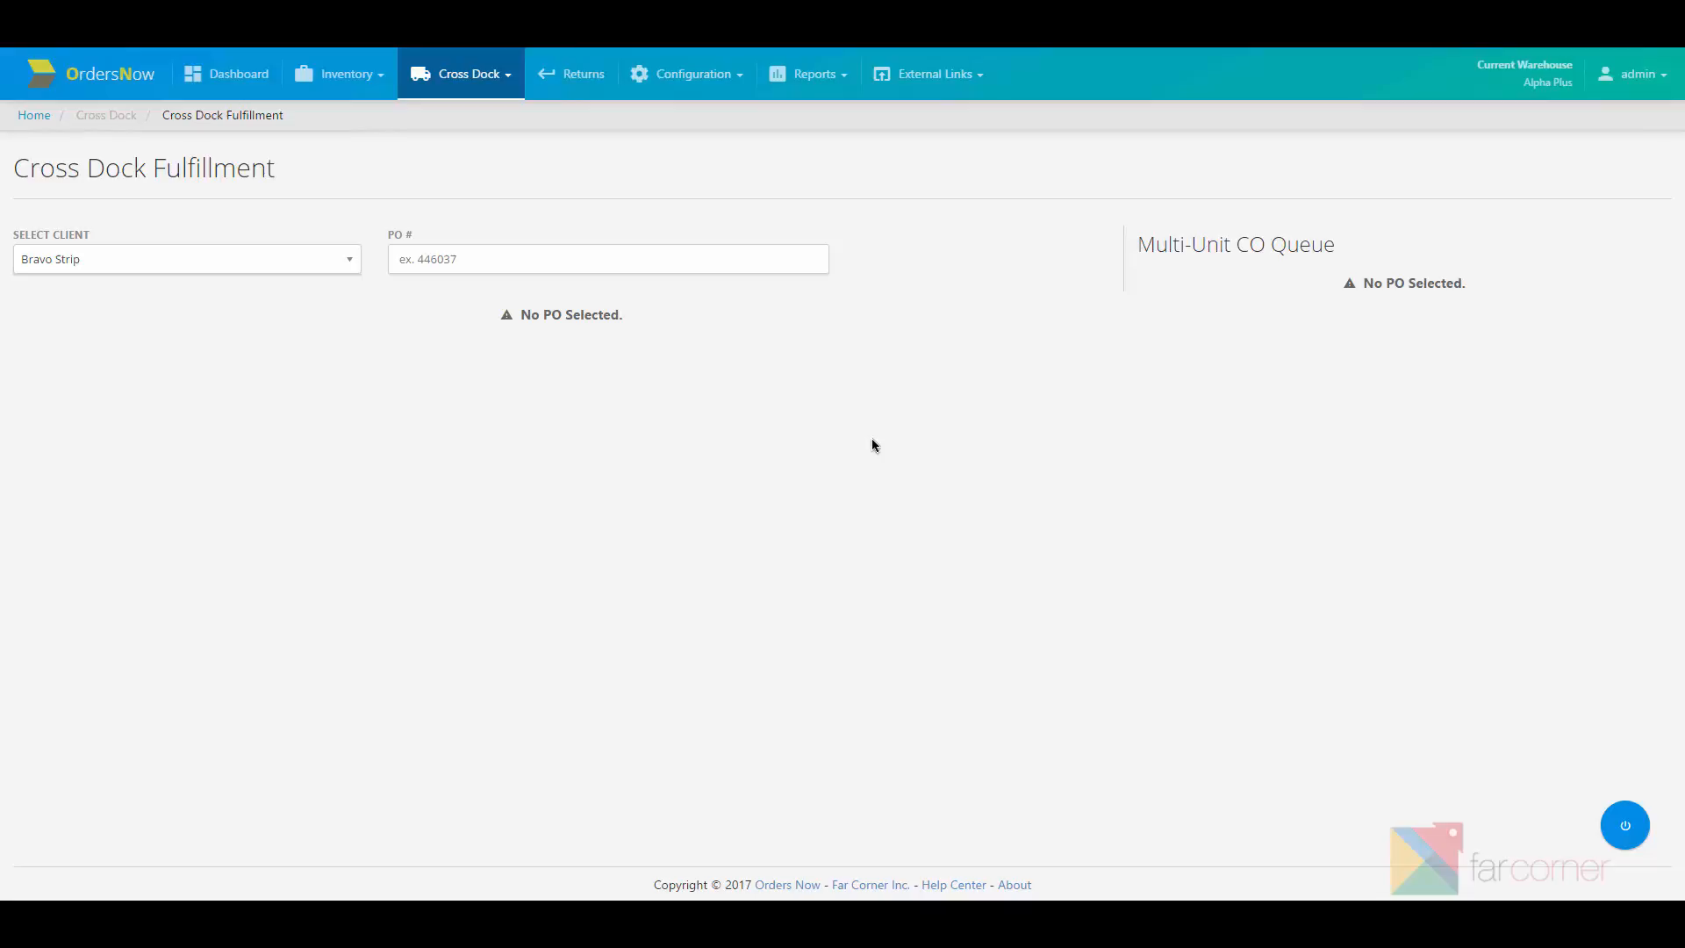
Step: Select client Bravo Strip and load PO DEMO-0002, listing 8 POUs with condition BRAVO-NEW
{"action": "left_click", "coordinate": [312, 268]}
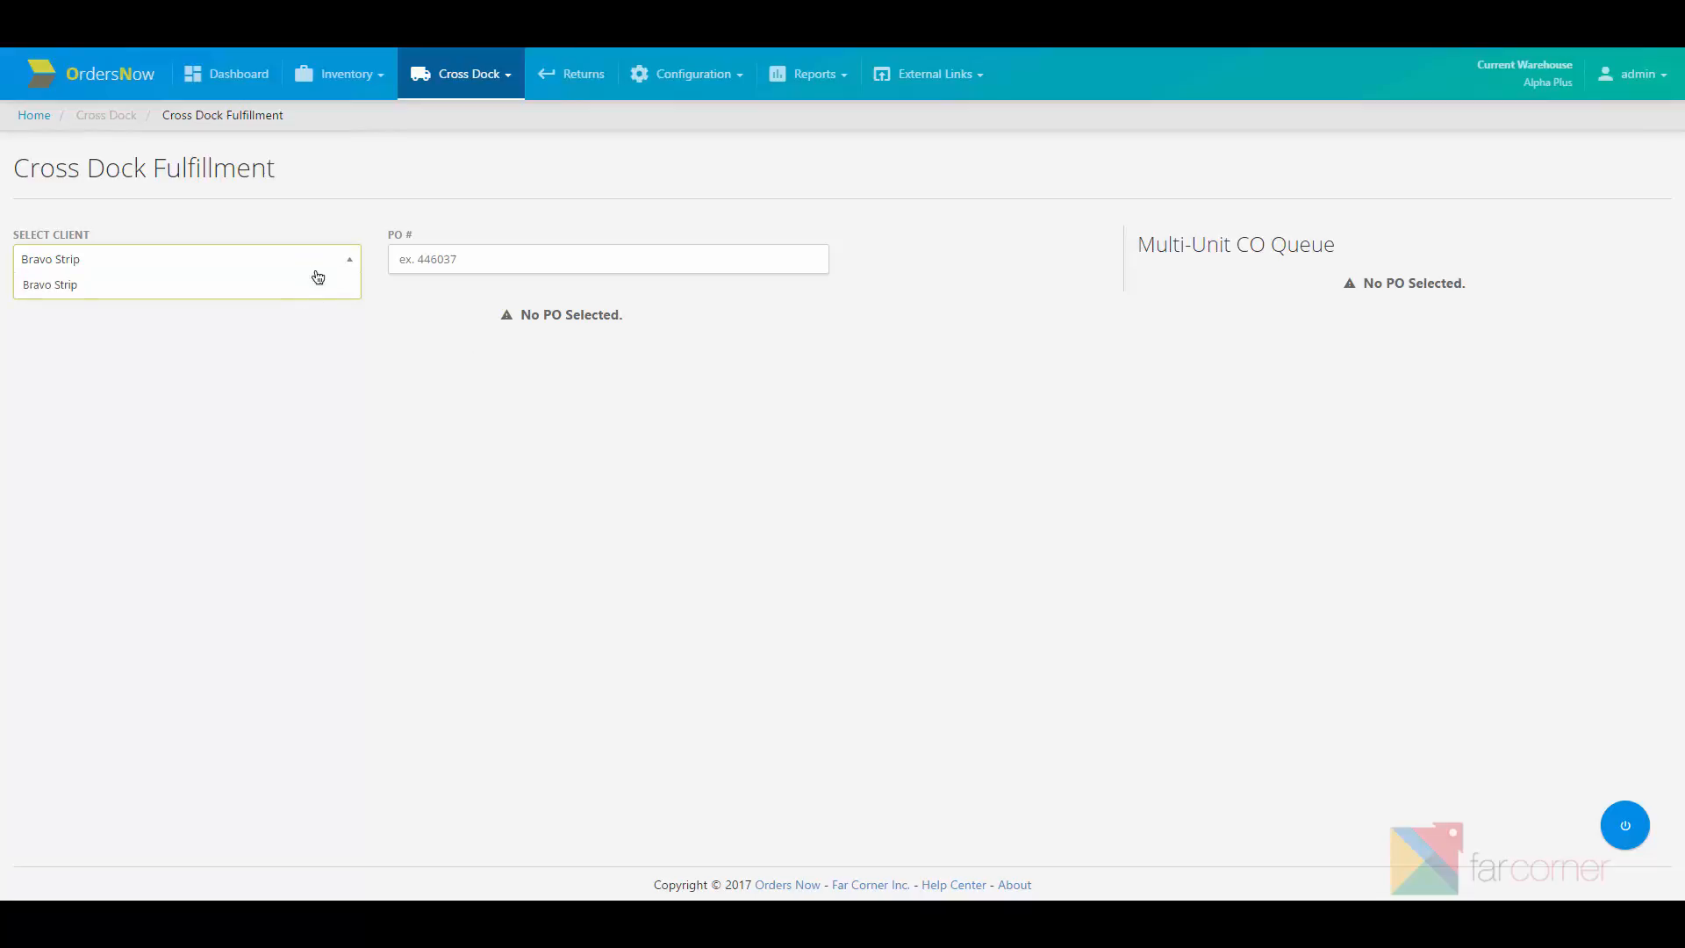
{"action": "left_click", "coordinate": [318, 273]}
{"action": "left_click", "coordinate": [497, 265]}
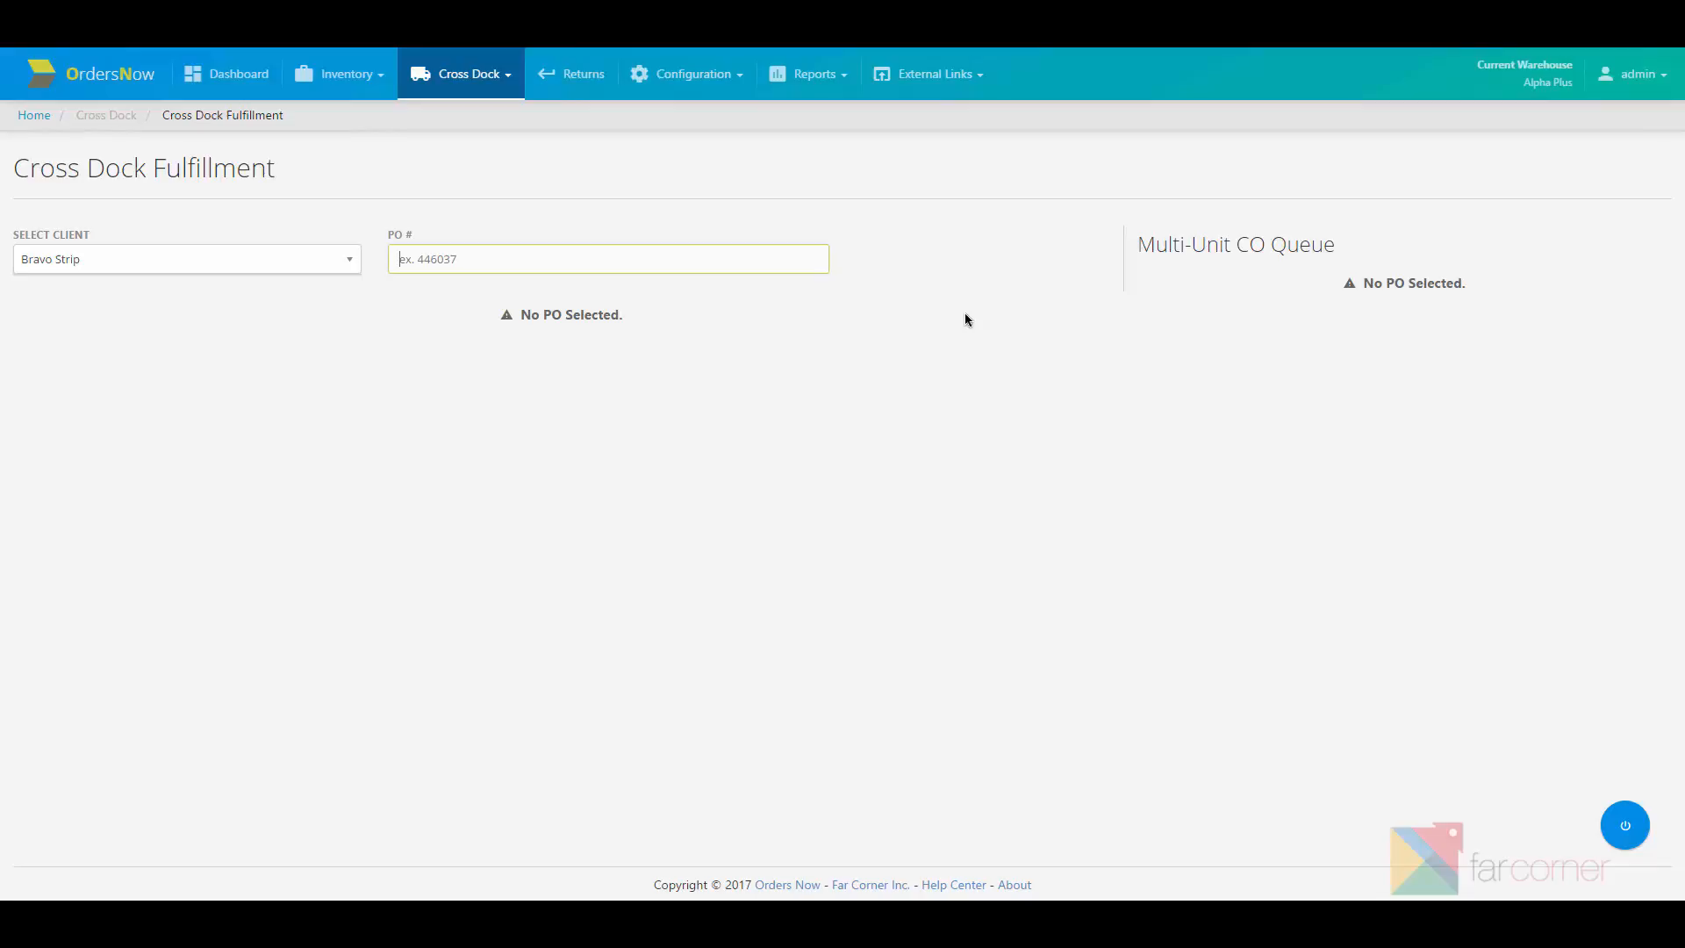
{"action": "type", "text": "DEMO-0002"}
{"action": "key", "text": "Return"}
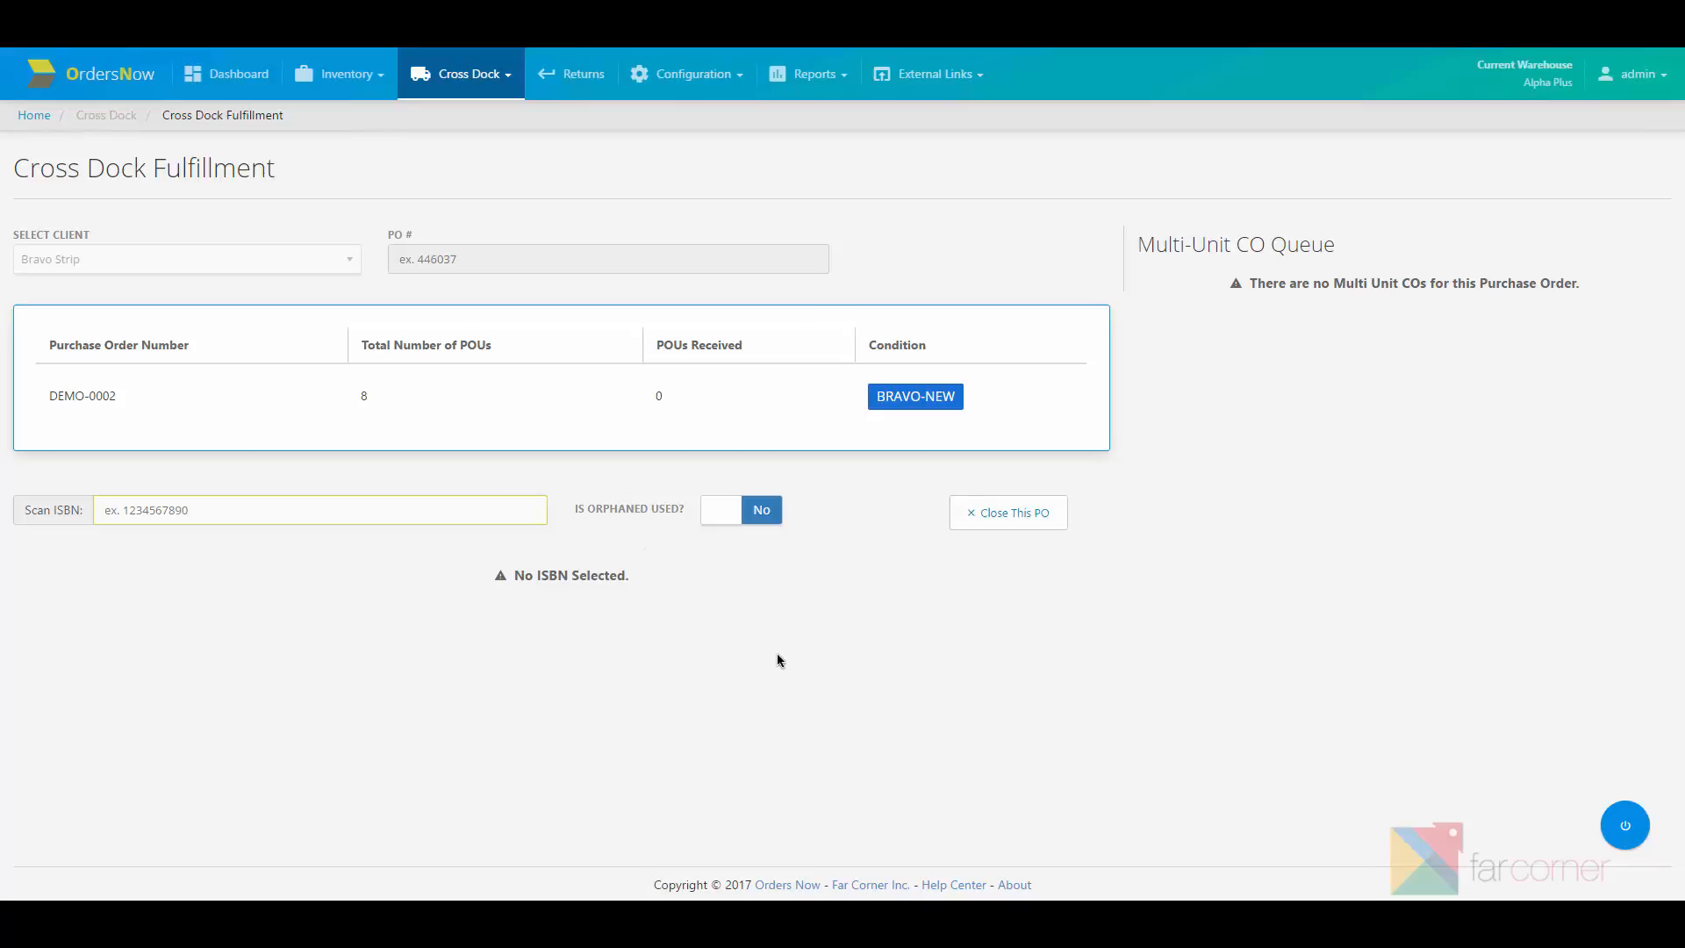
{"action": "left_click", "coordinate": [1625, 827]}
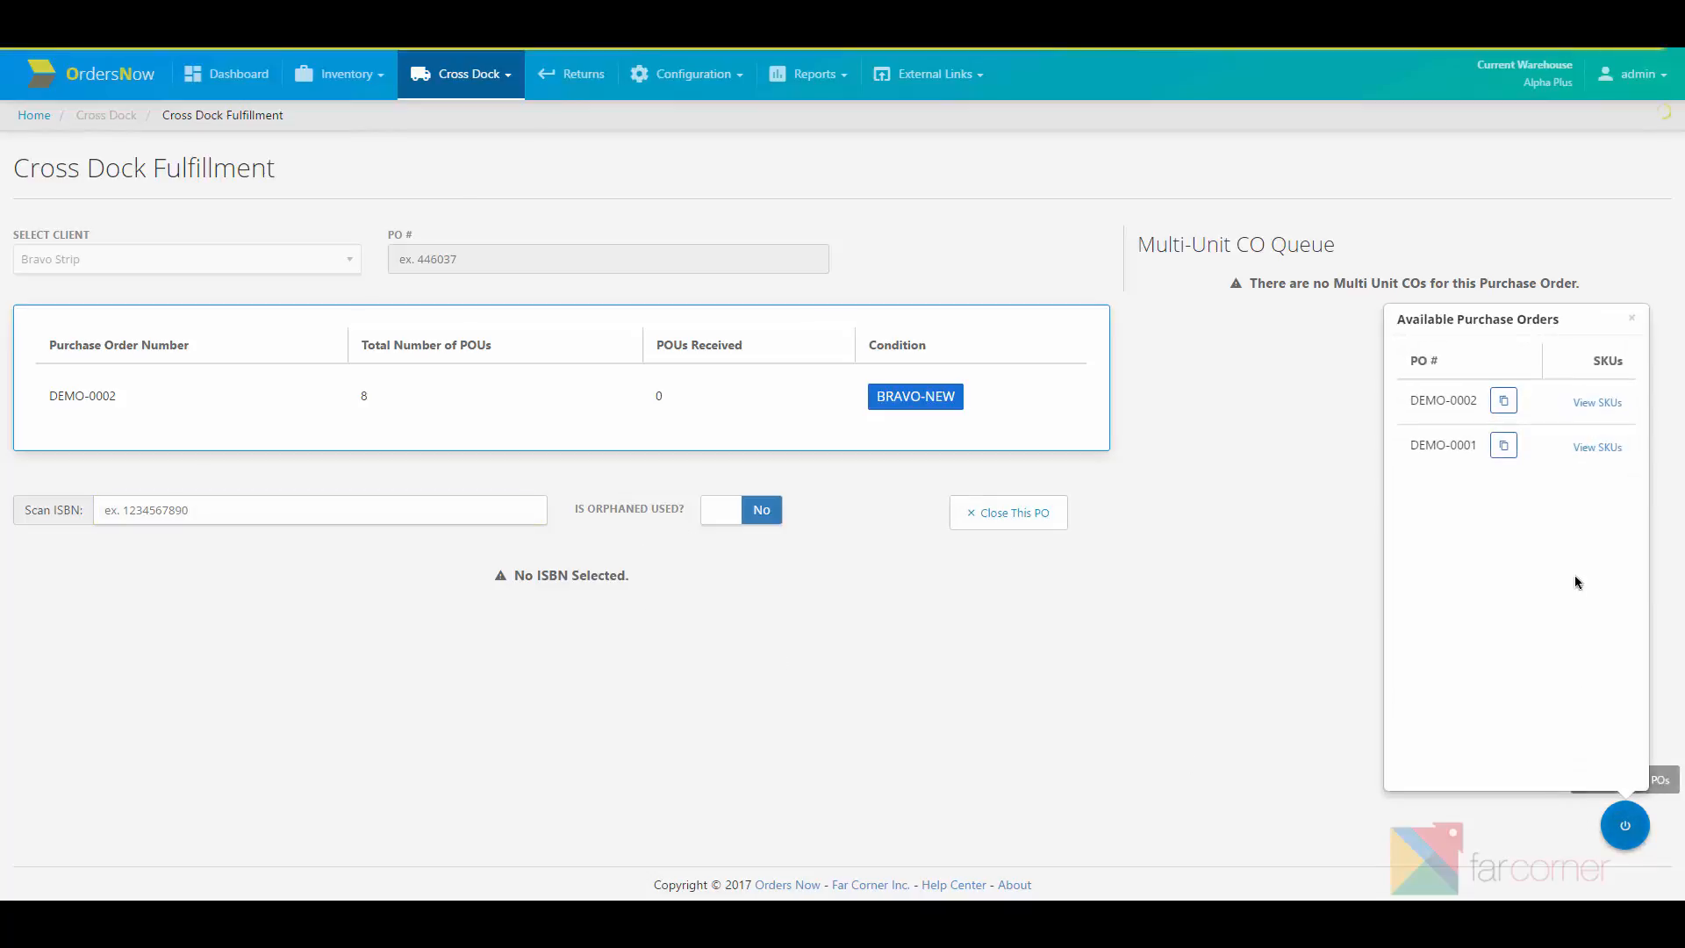
{"action": "left_click", "coordinate": [1597, 400]}
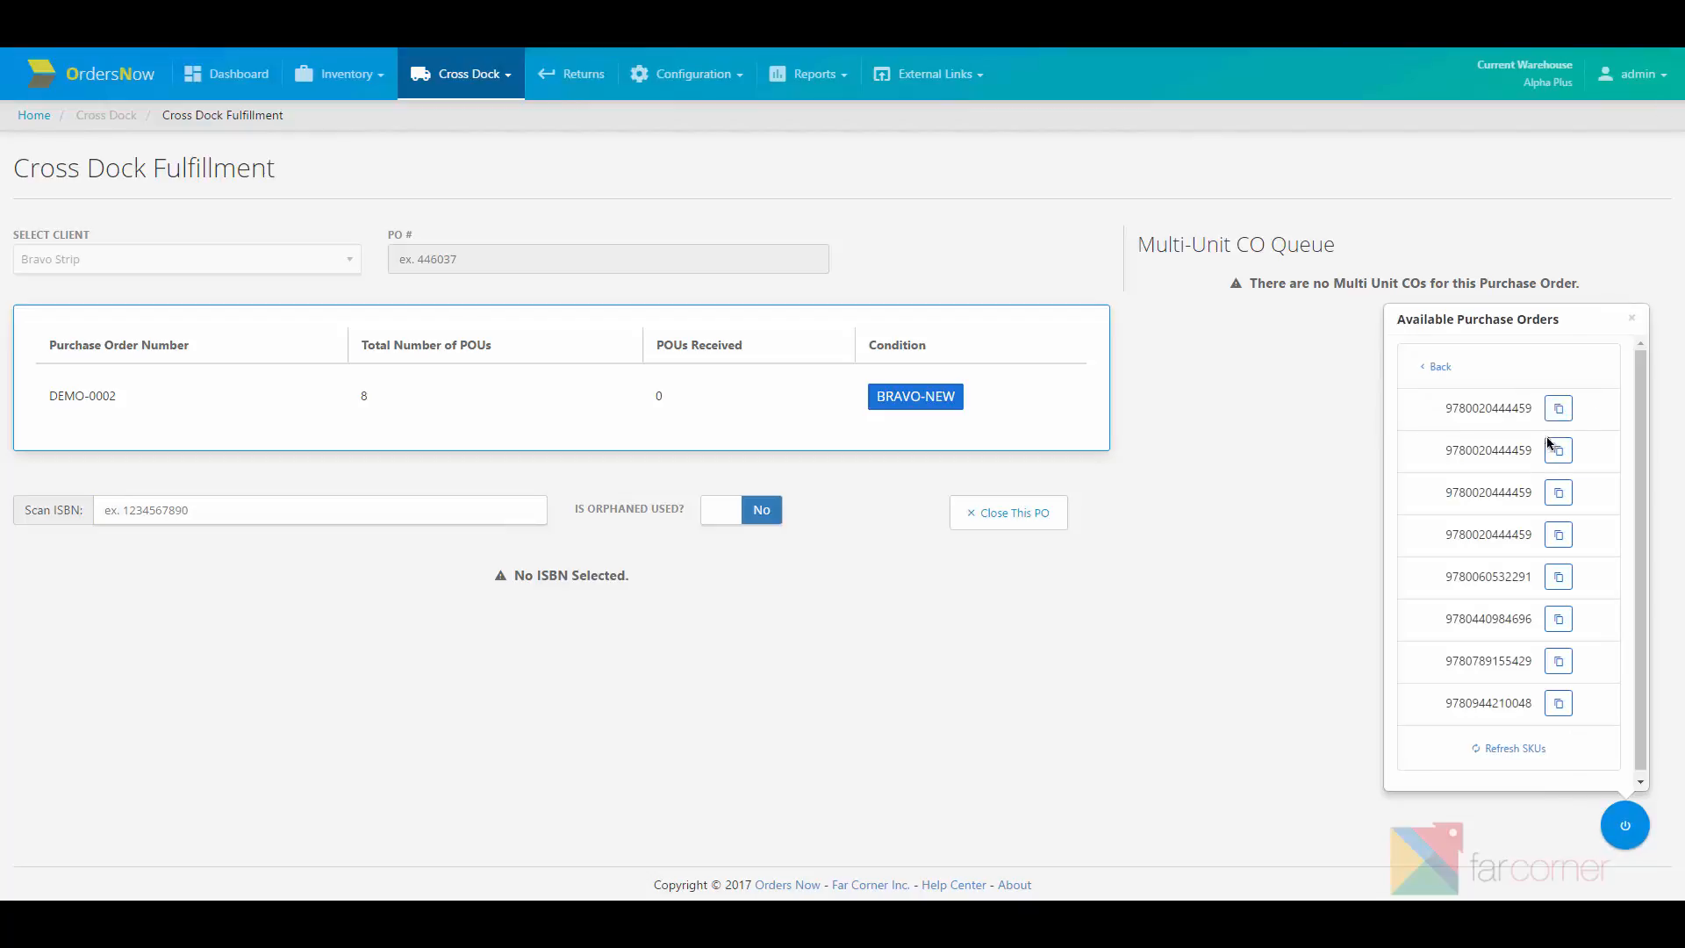
{"action": "left_click", "coordinate": [1558, 577]}
{"action": "left_click", "coordinate": [407, 497]}
{"action": "key", "text": "ctrl+v"}
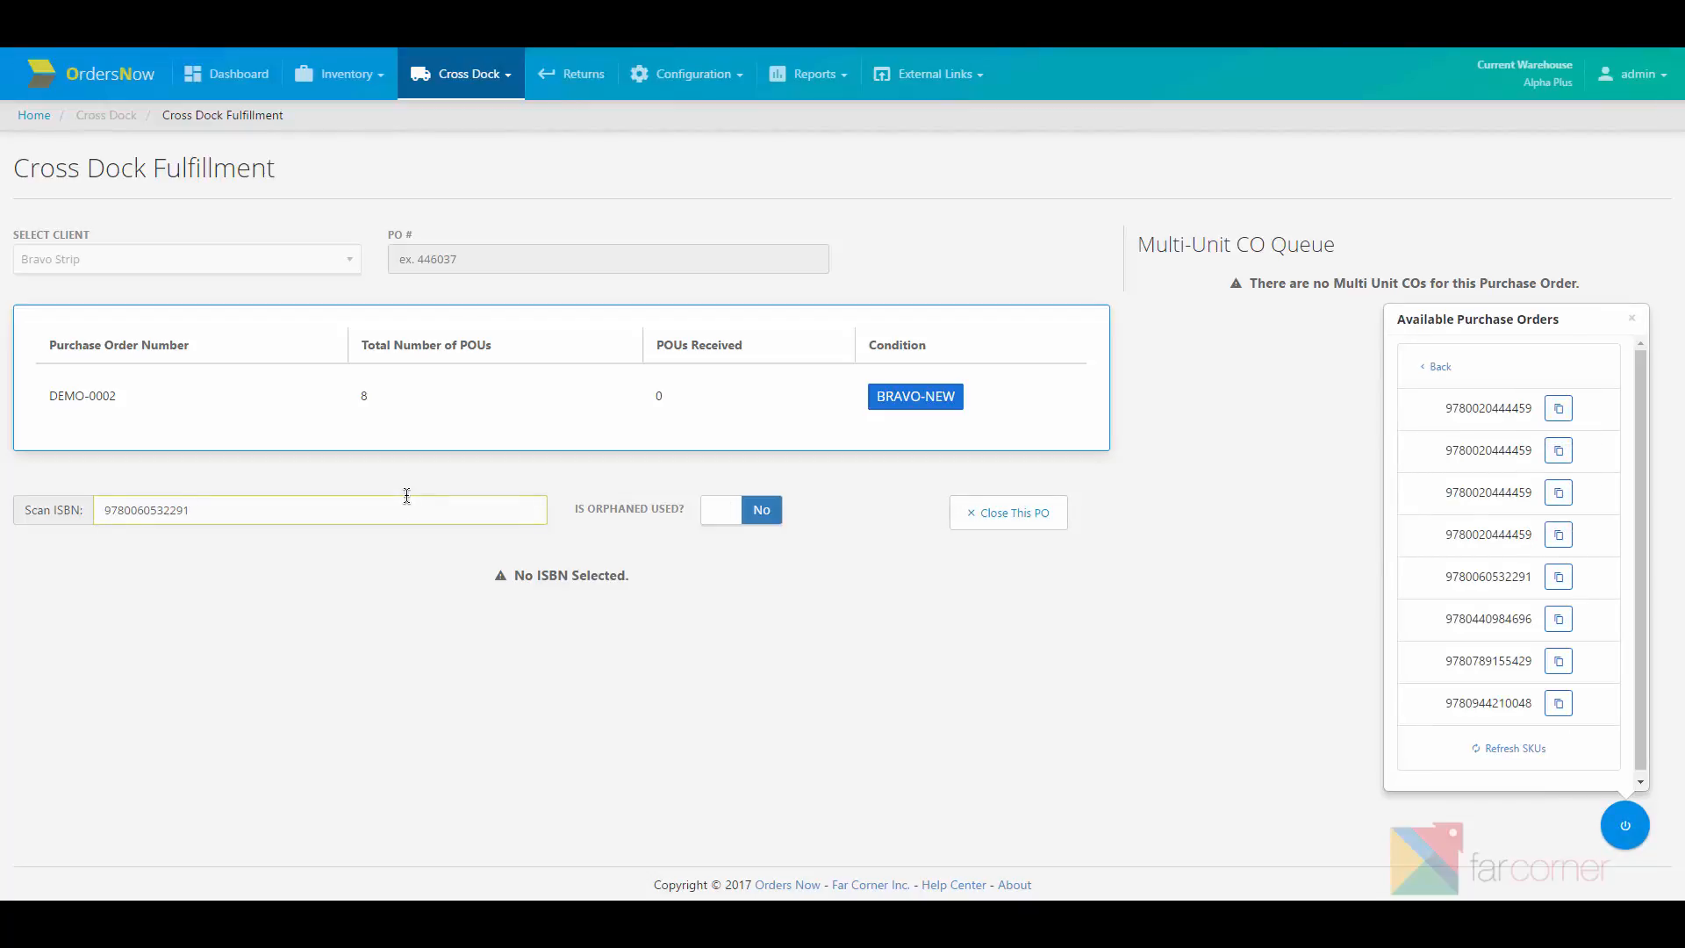
{"action": "key", "text": "Return"}
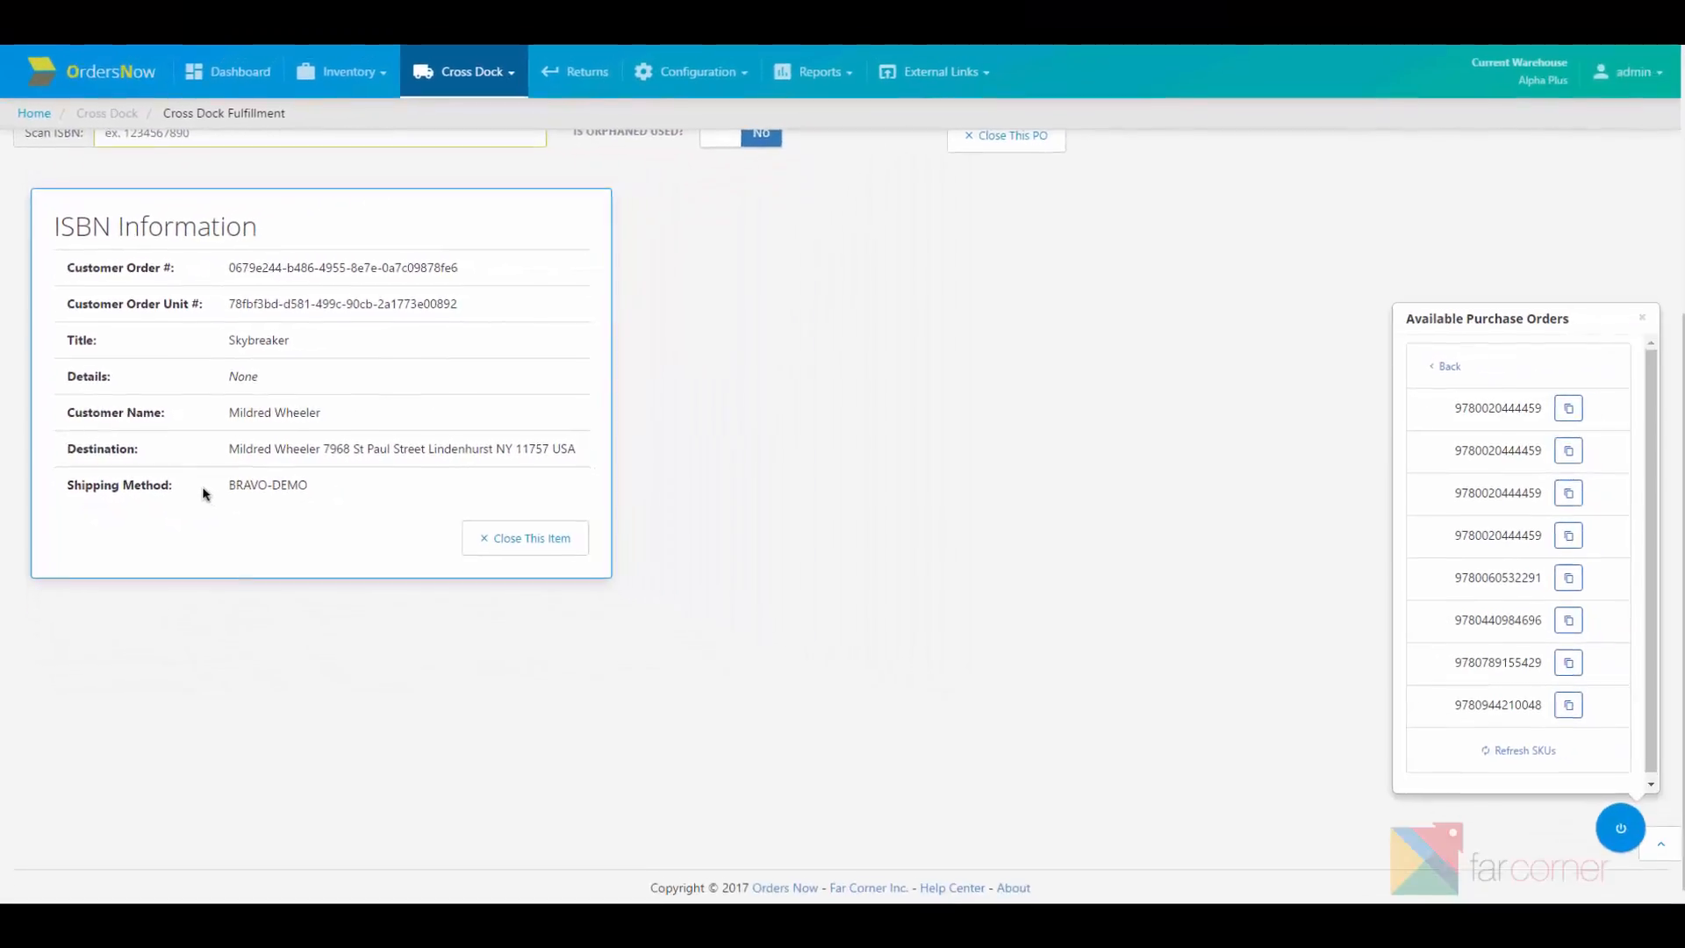
{"action": "scroll", "coordinate": [320, 528], "scroll_direction": "up", "scroll_amount": 4}
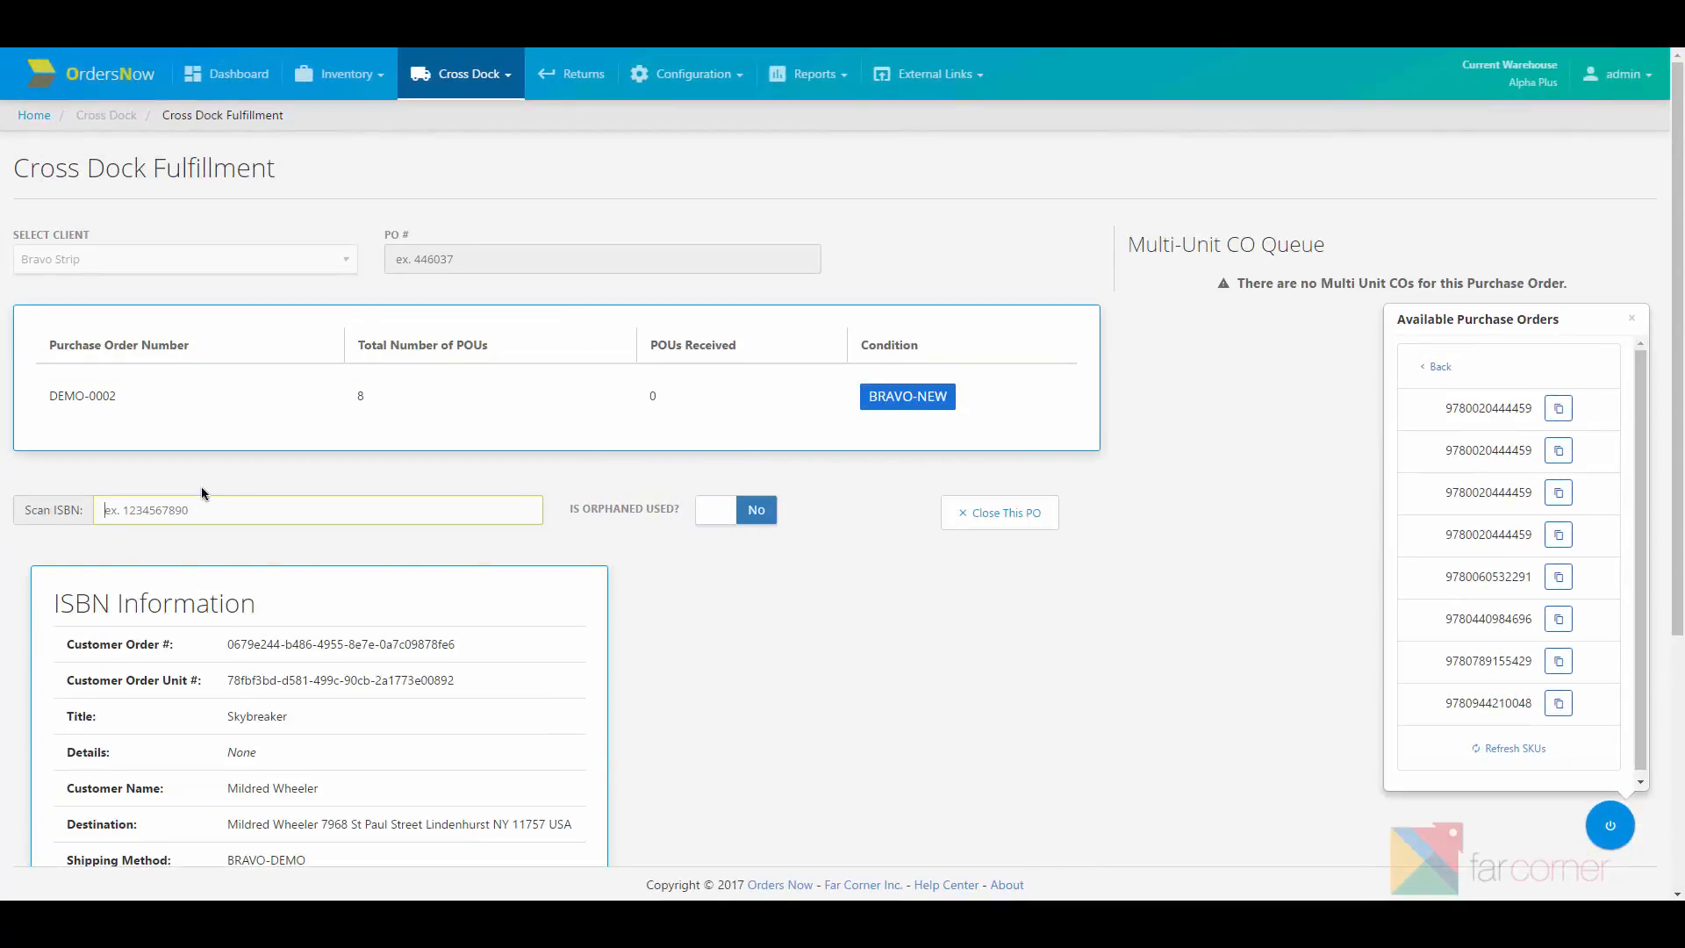
{"action": "scroll", "coordinate": [202, 490], "scroll_direction": "down", "scroll_amount": 1}
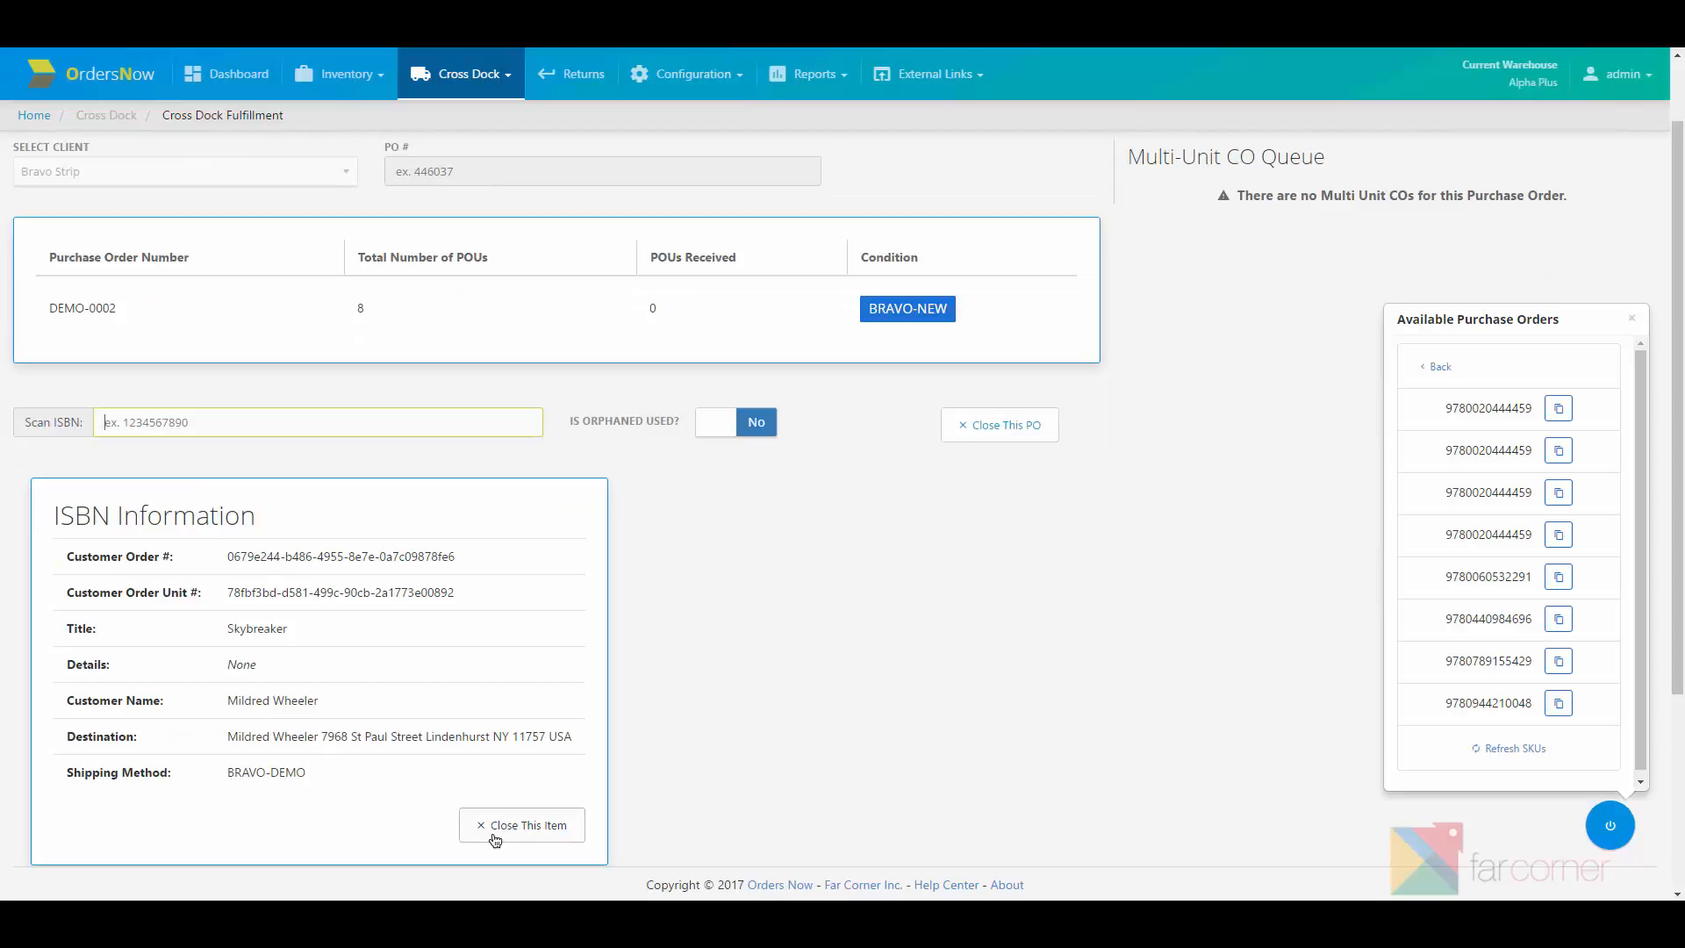
{"action": "key", "text": "ctrl+v"}
{"action": "key", "text": "Return"}
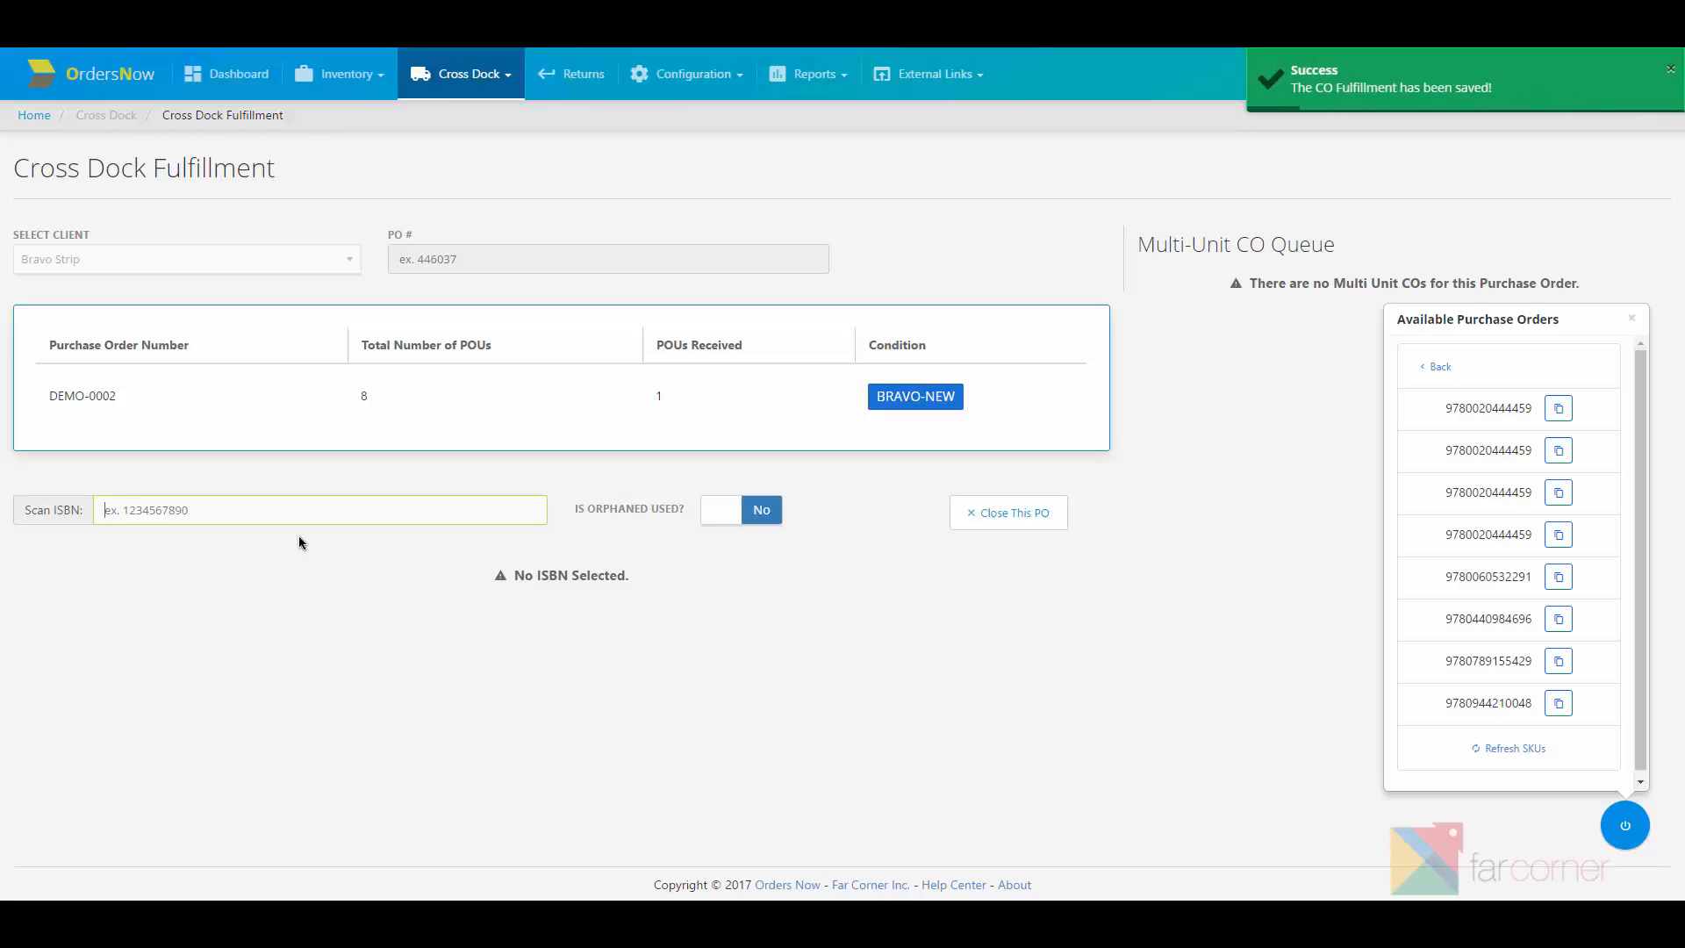
{"action": "left_click", "coordinate": [1496, 748]}
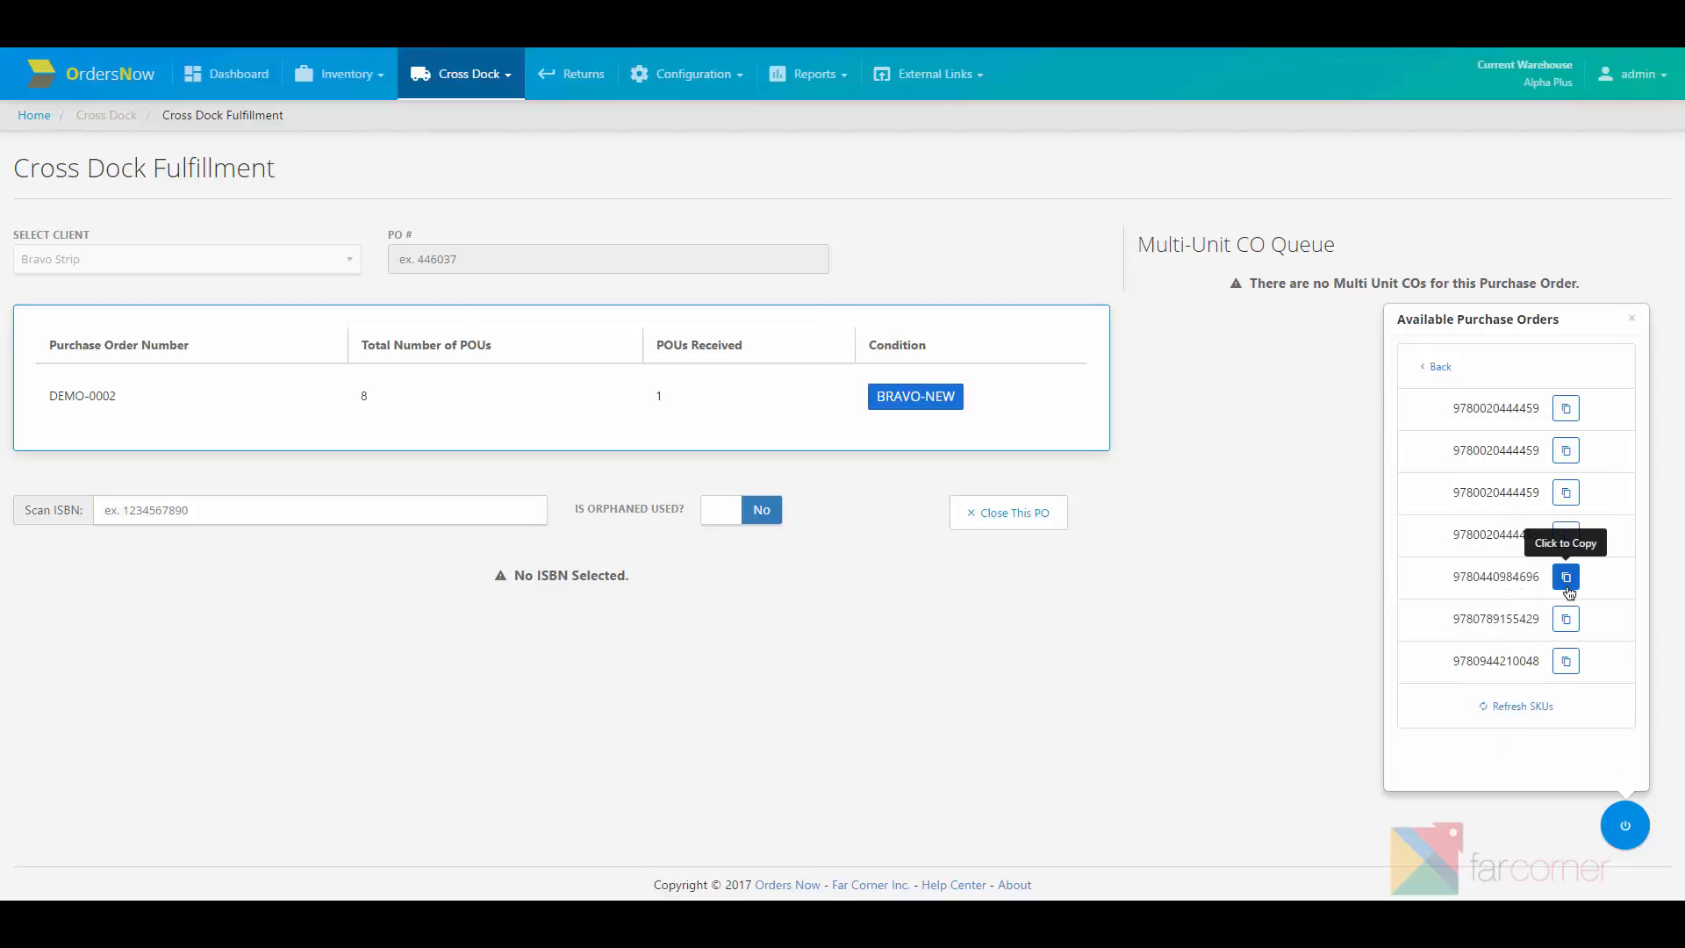
{"action": "left_click", "coordinate": [1568, 593]}
{"action": "left_click", "coordinate": [485, 515]}
{"action": "key", "text": "ctrl+v"}
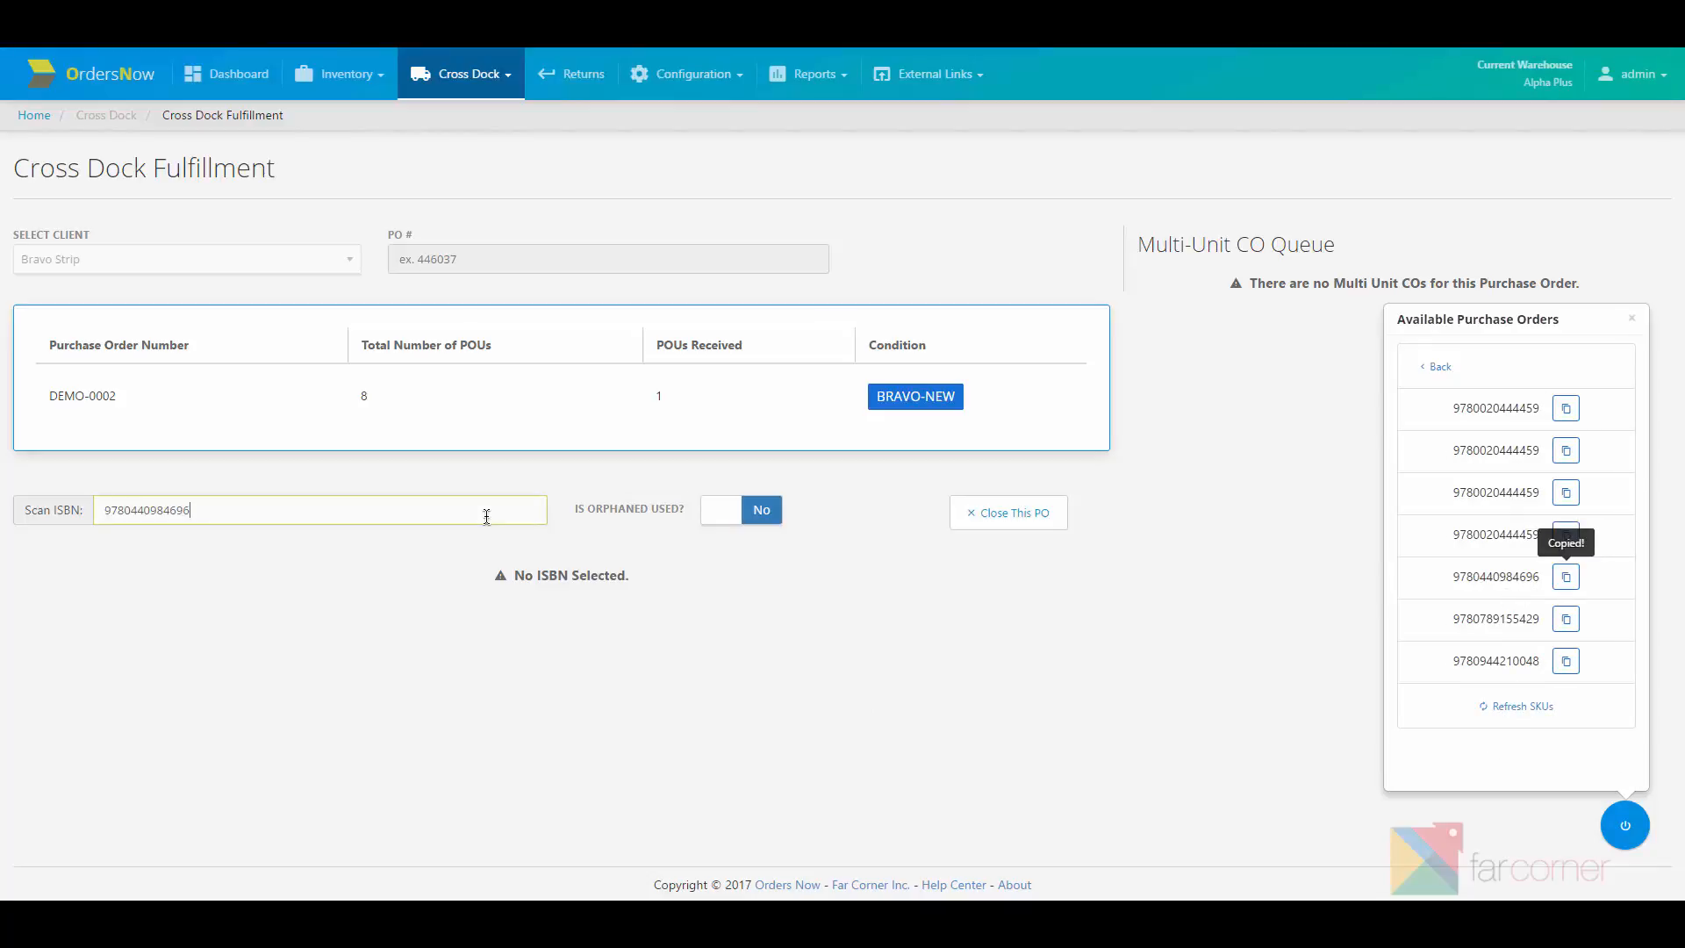
{"action": "key", "text": "Return"}
{"action": "key", "text": "ctrl+v"}
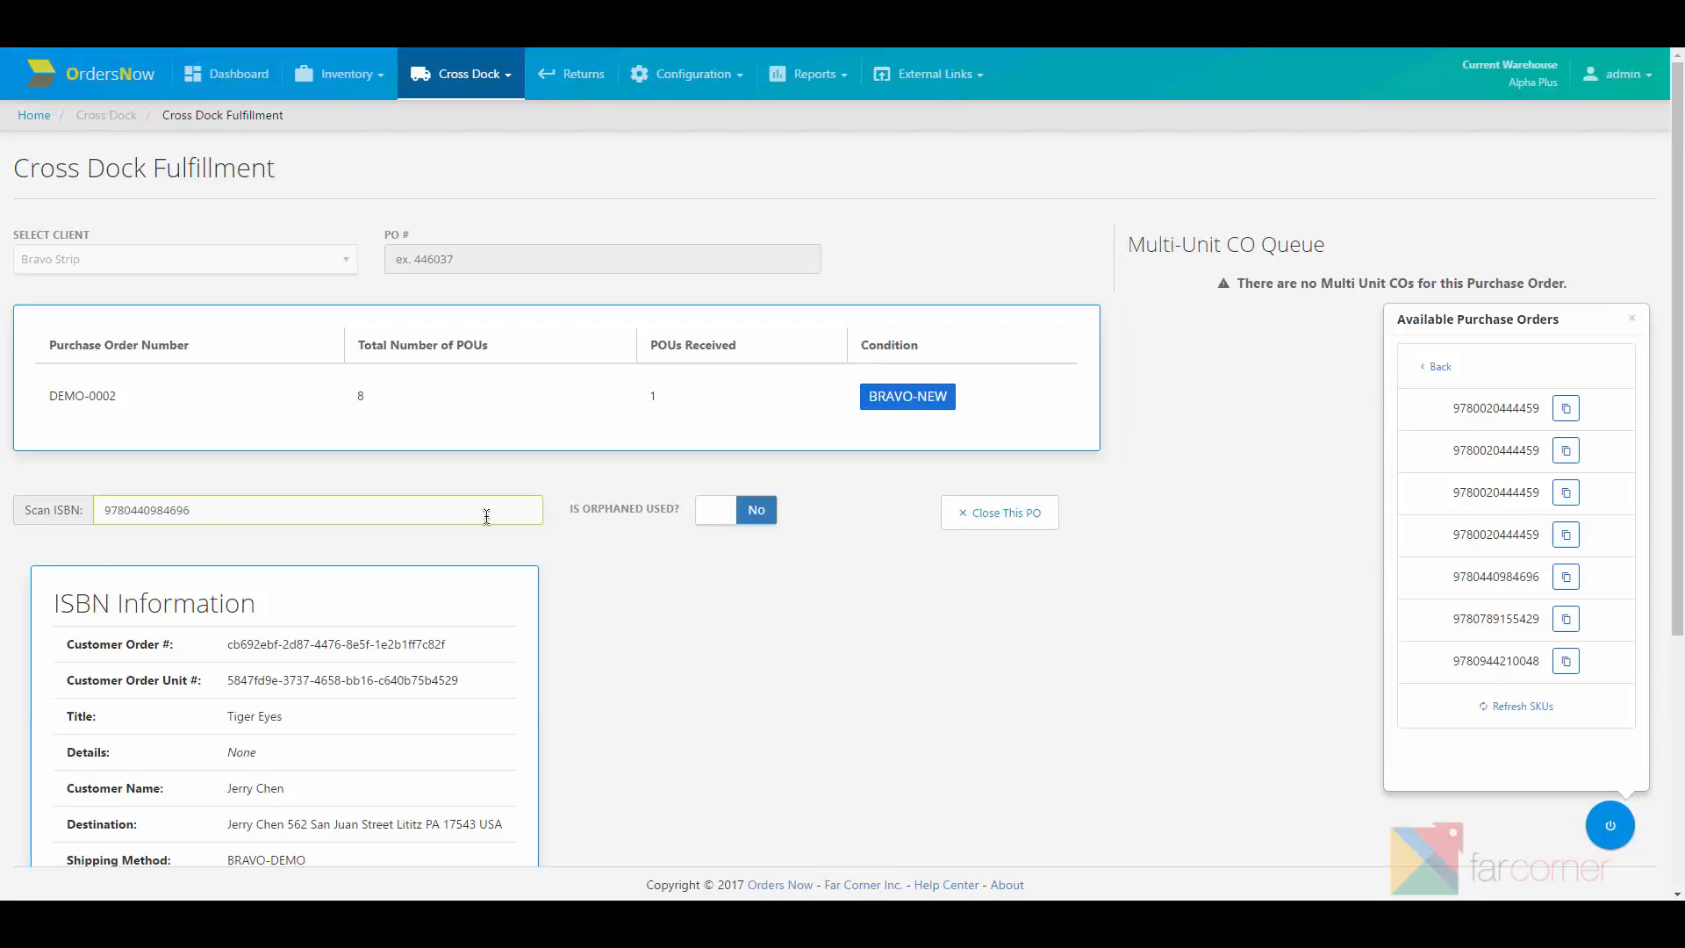
{"action": "key", "text": "Return"}
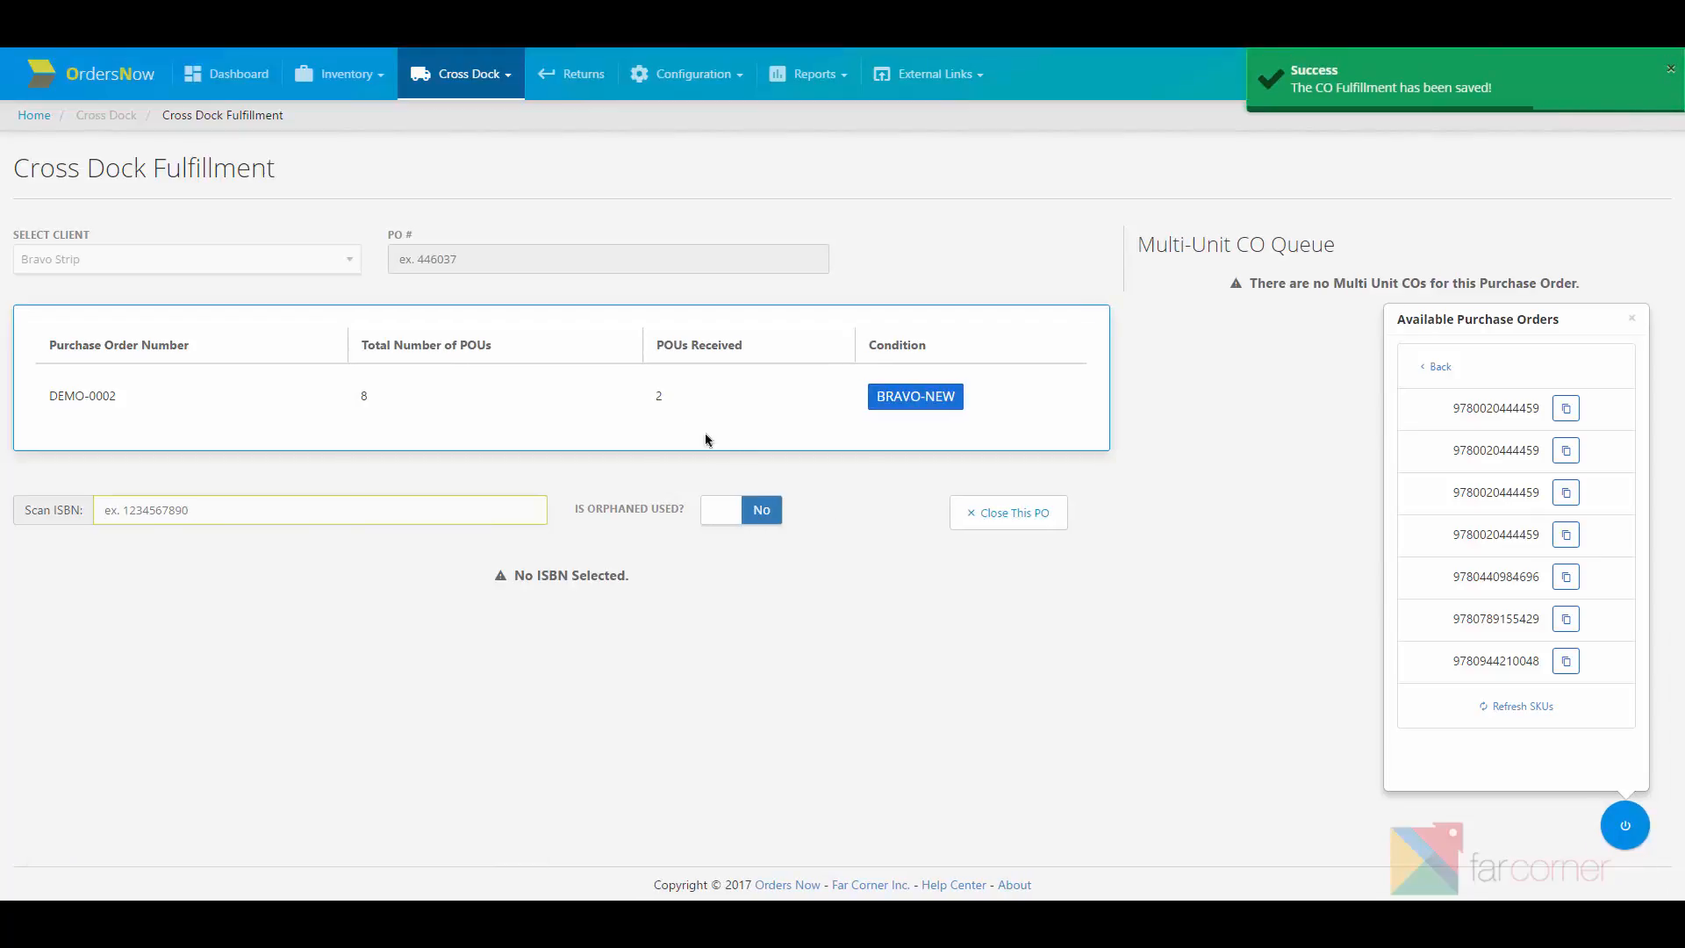
{"action": "double_click", "coordinate": [661, 396]}
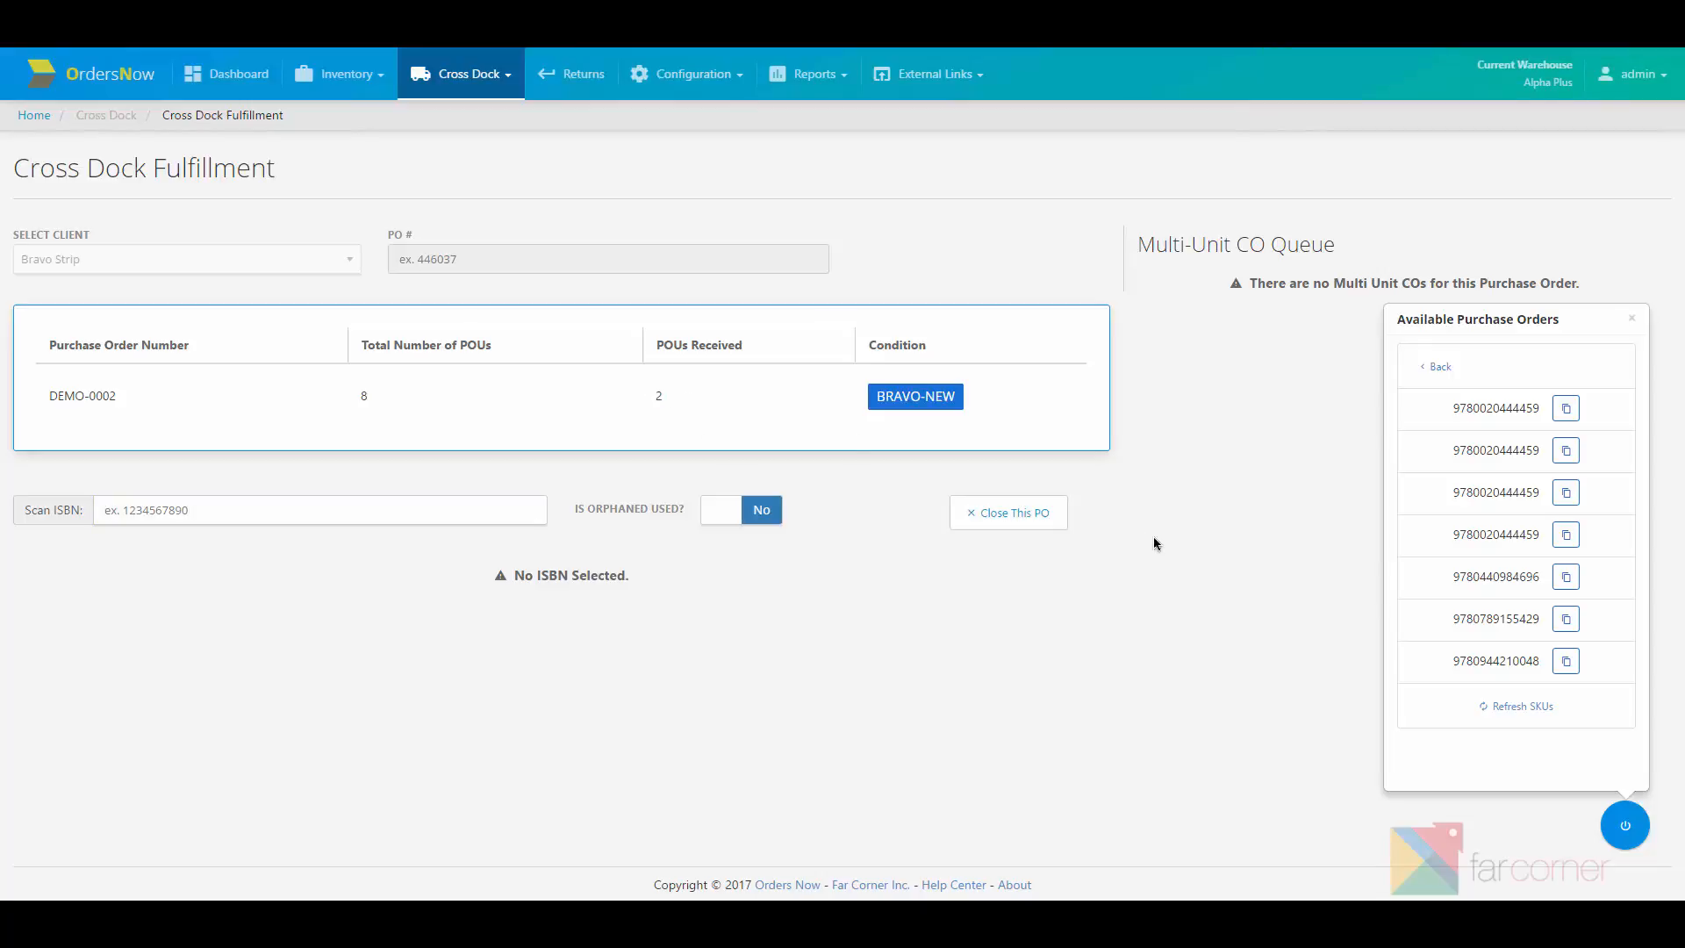
{"action": "left_click", "coordinate": [1564, 409]}
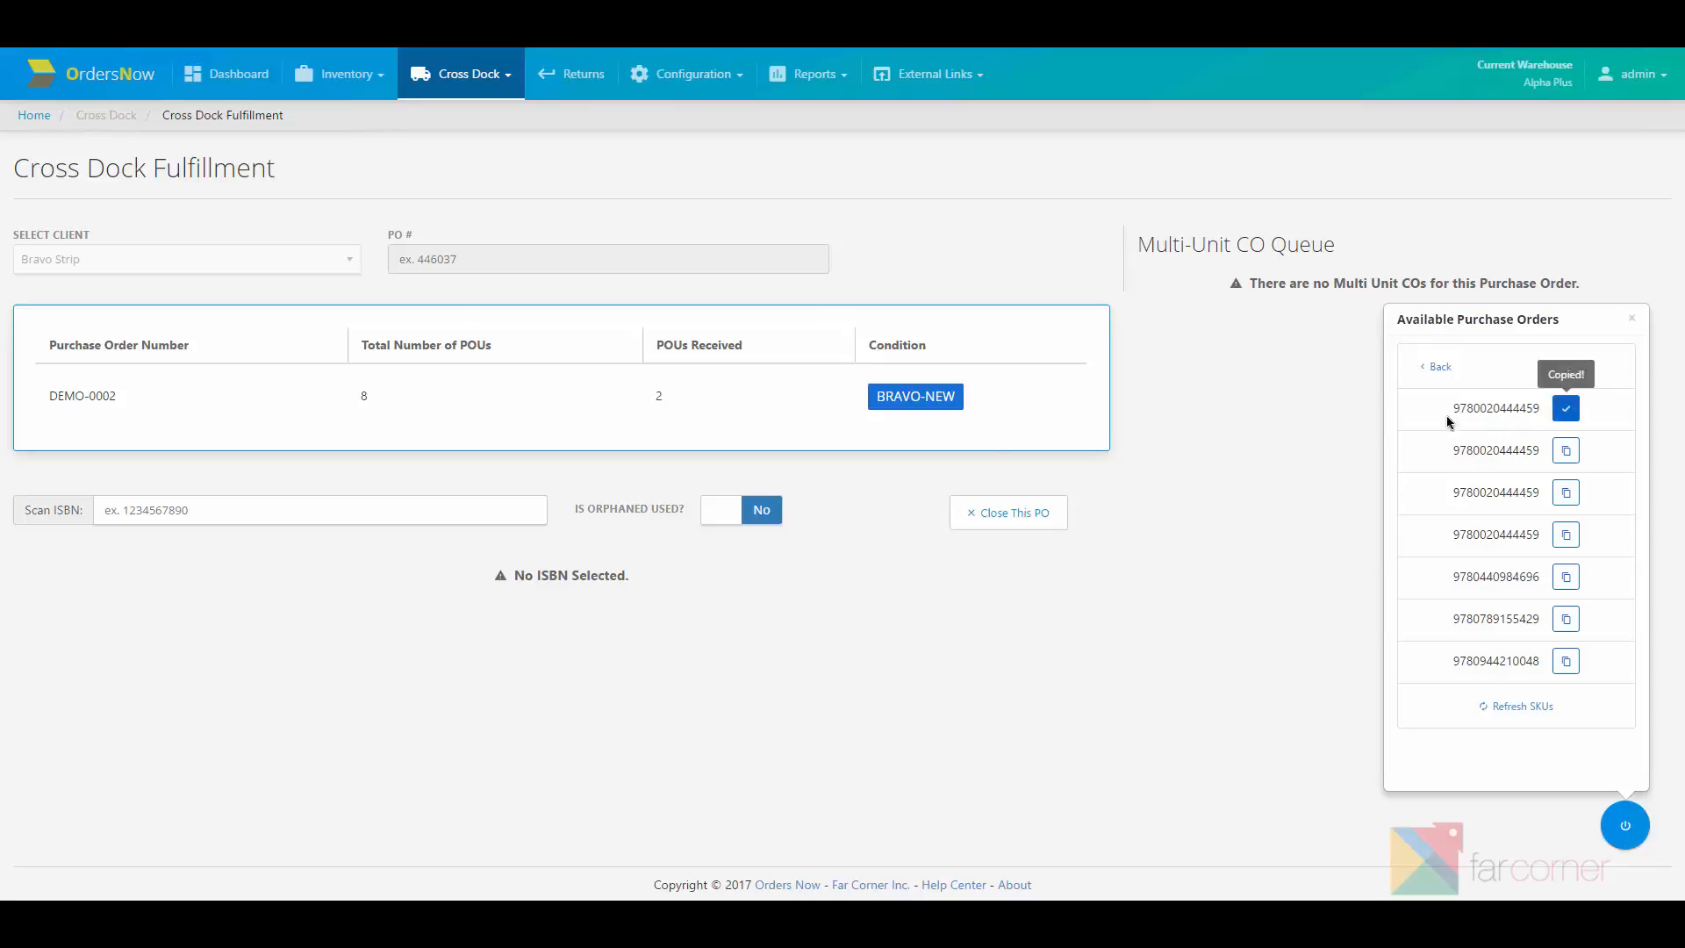
{"action": "left_click", "coordinate": [485, 513]}
{"action": "key", "text": "ctrl+v"}
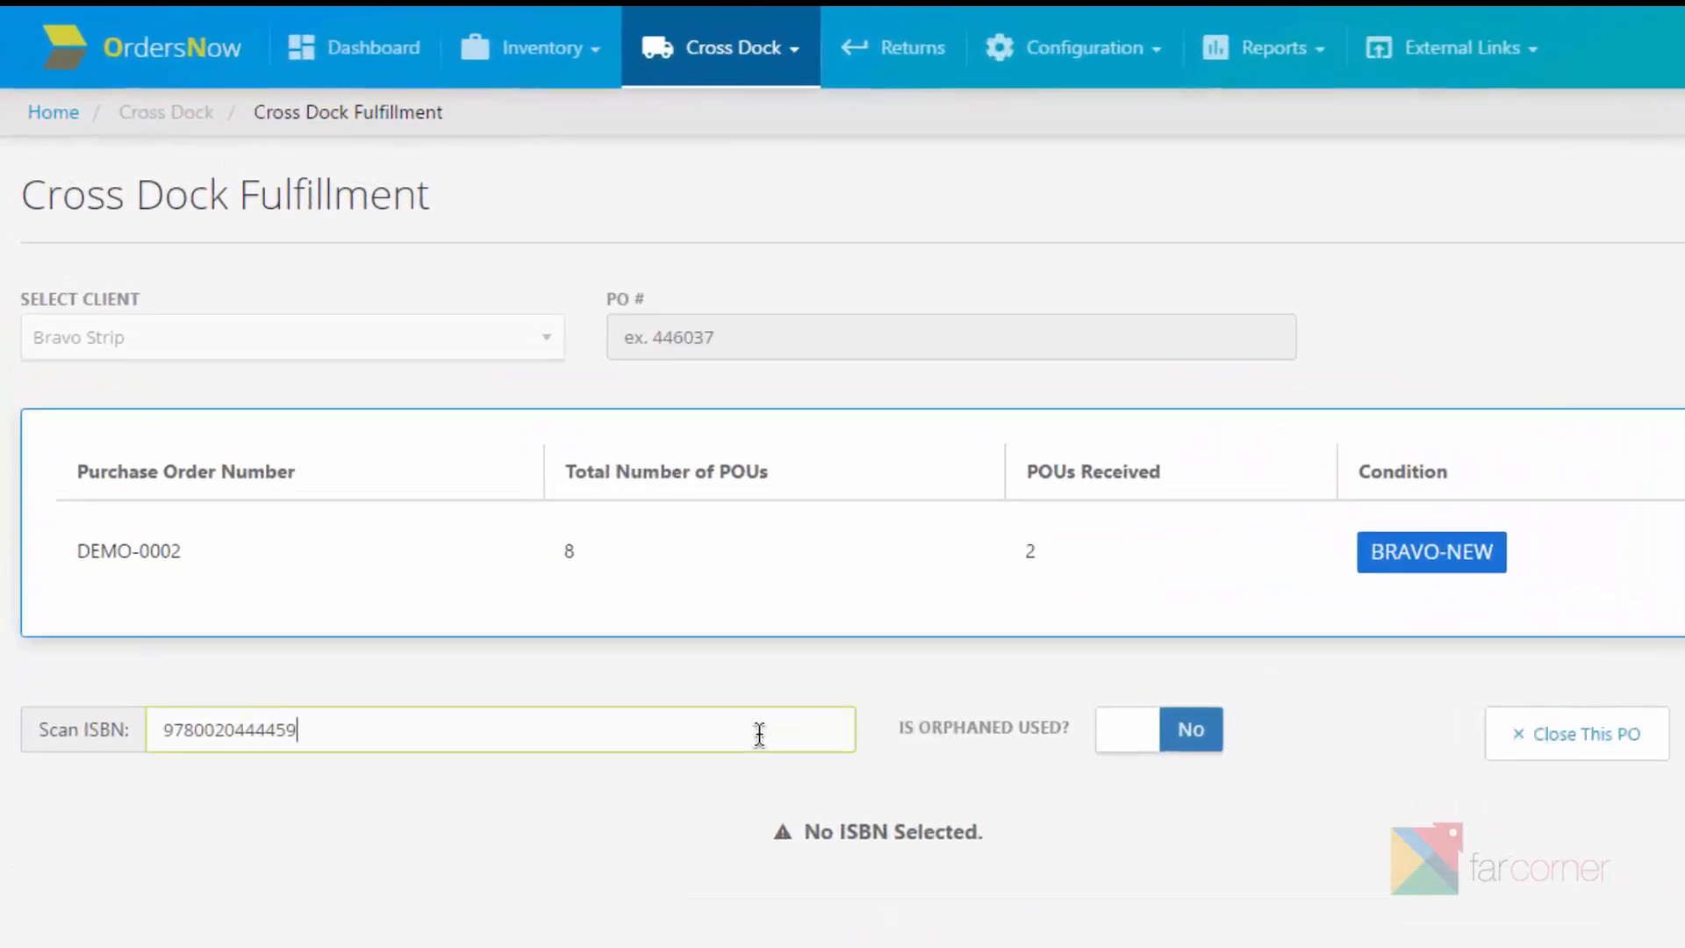
{"action": "key", "text": "Return"}
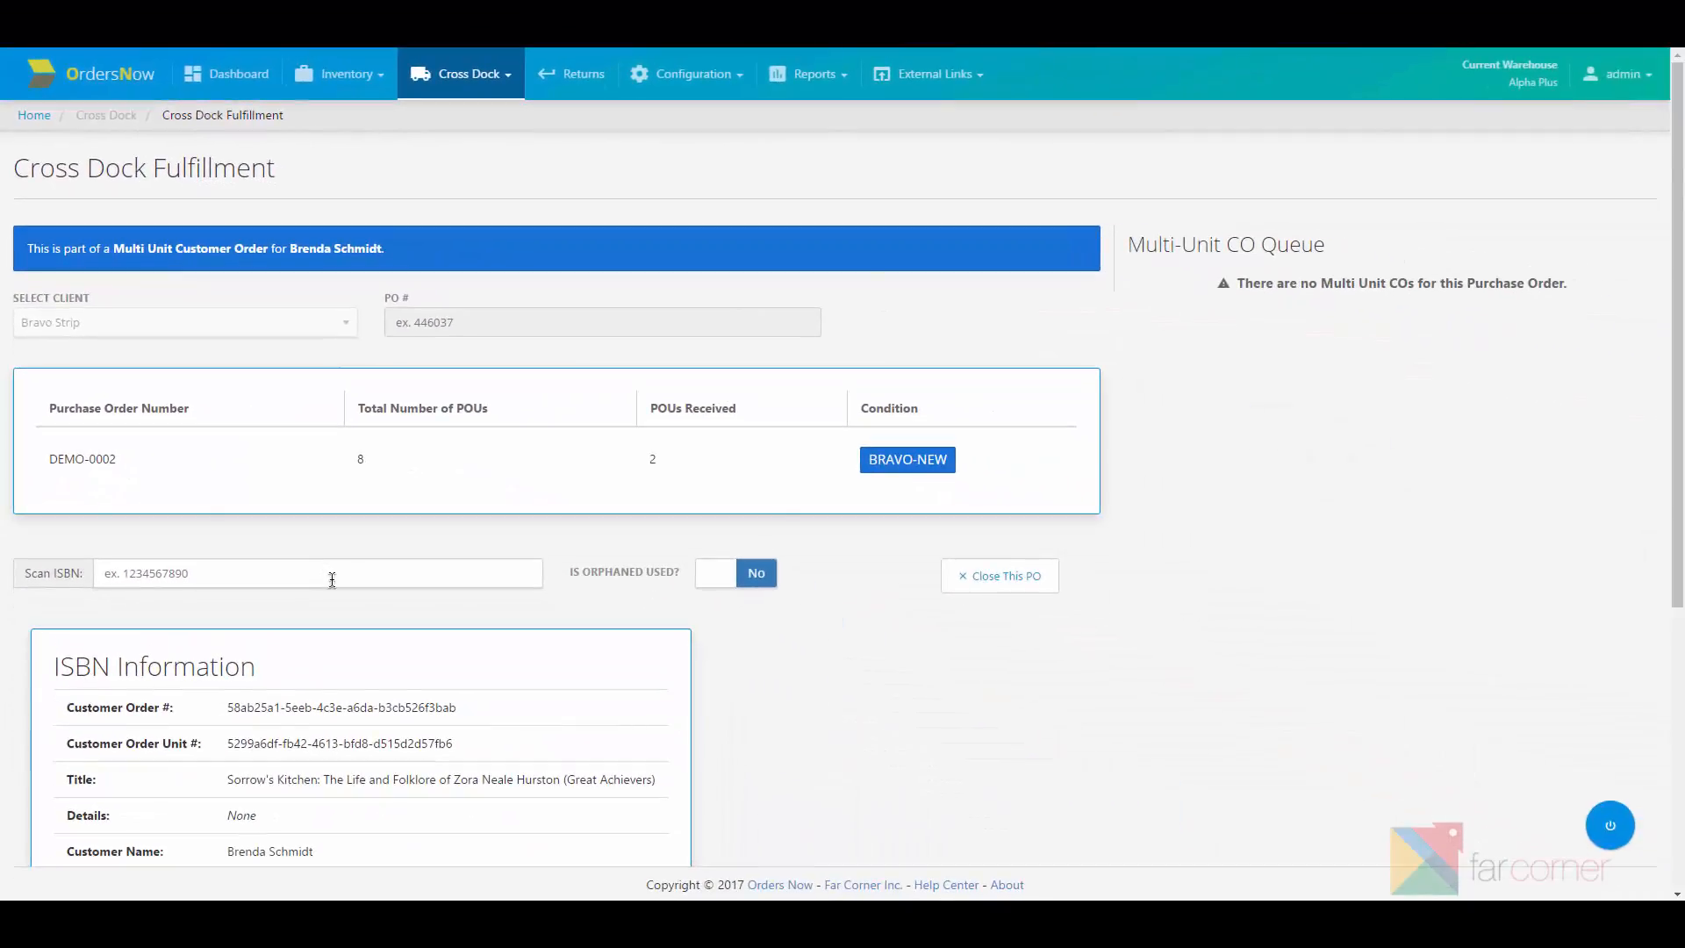
{"action": "scroll", "coordinate": [332, 579], "scroll_direction": "down", "scroll_amount": 3}
{"action": "scroll", "coordinate": [332, 579], "scroll_direction": "up", "scroll_amount": 1}
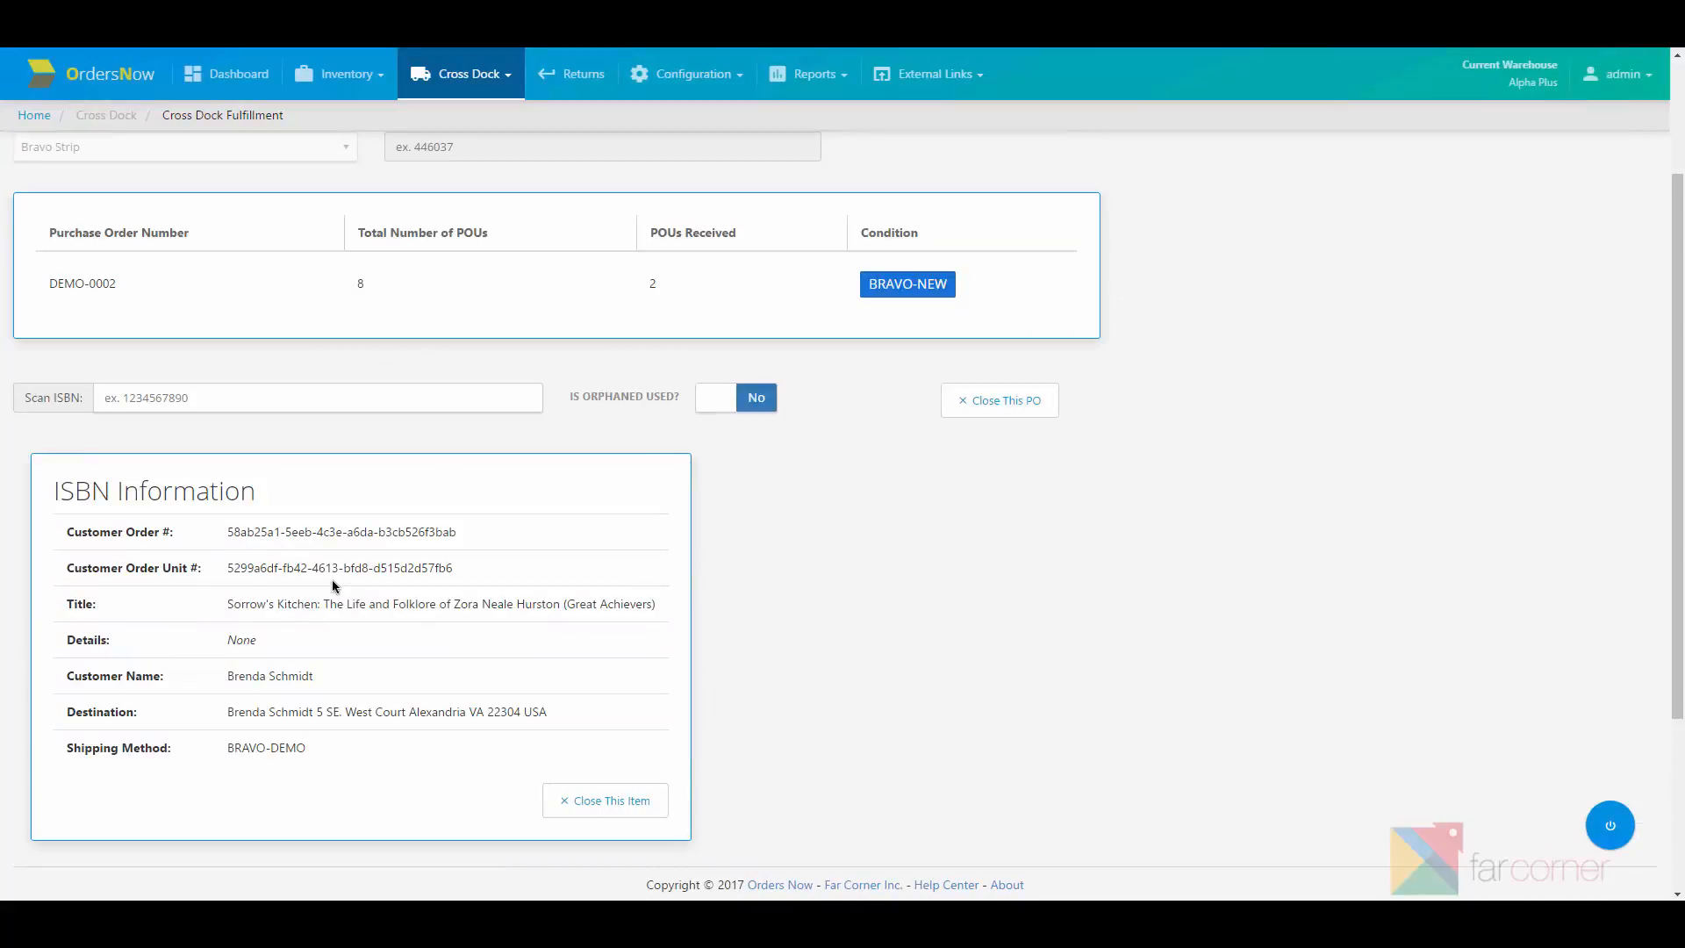
{"action": "scroll", "coordinate": [332, 579], "scroll_direction": "up", "scroll_amount": 1}
{"action": "left_click", "coordinate": [292, 490]}
{"action": "type", "text": "9780020444459"}
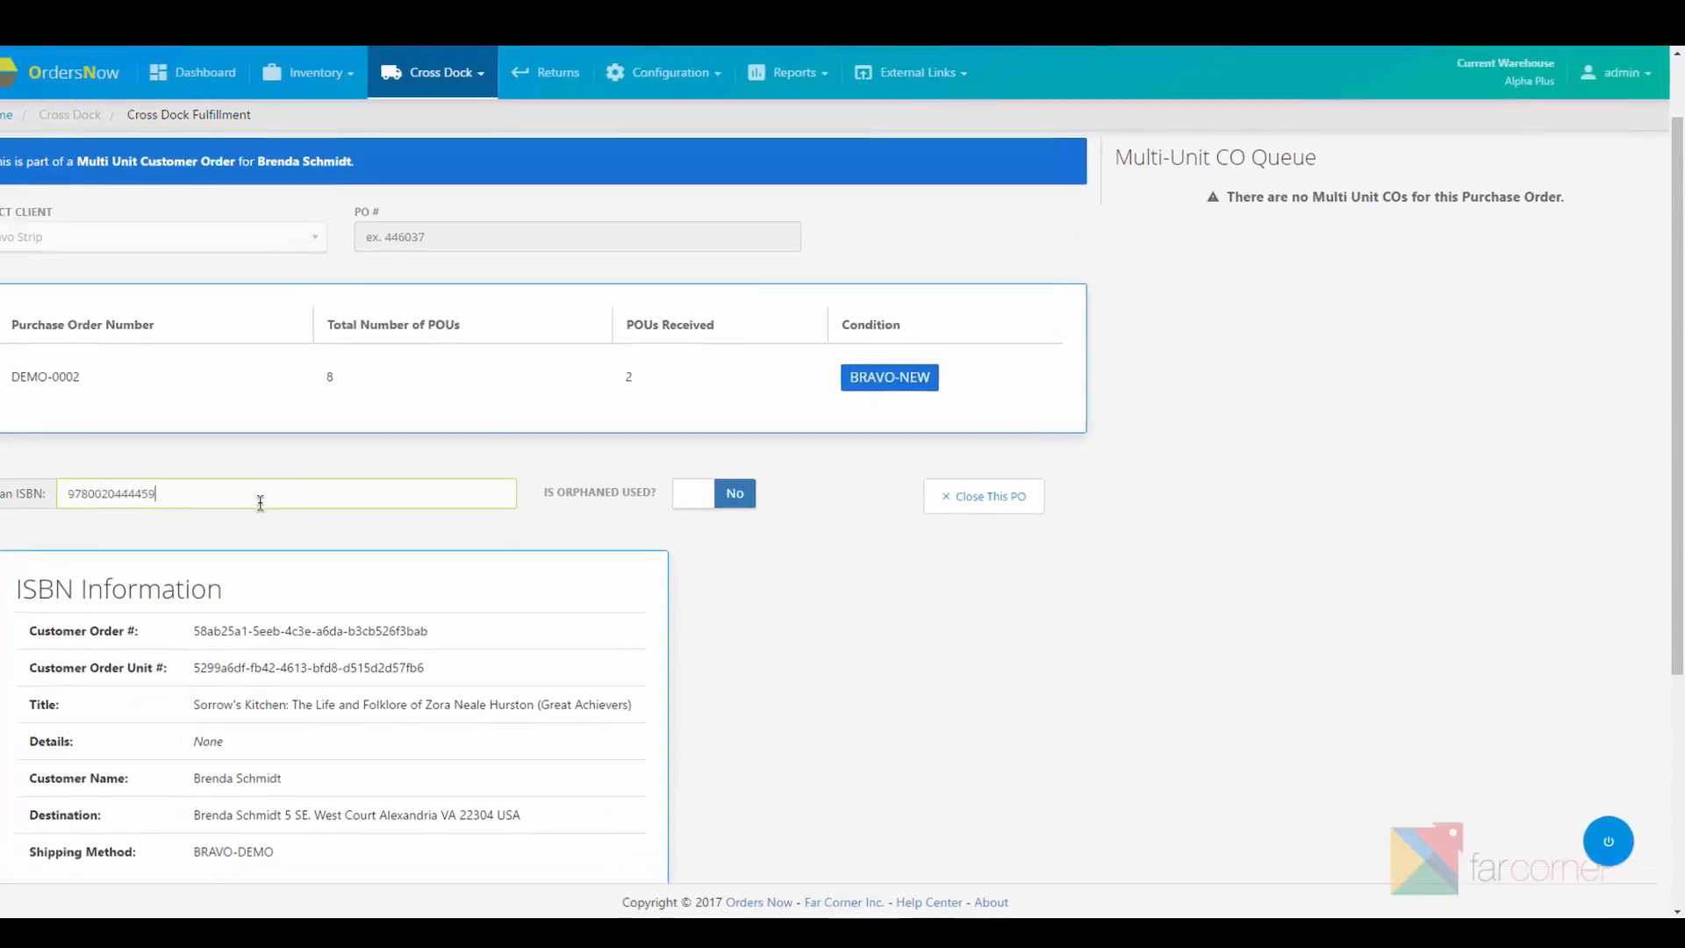
{"action": "key", "text": "Return"}
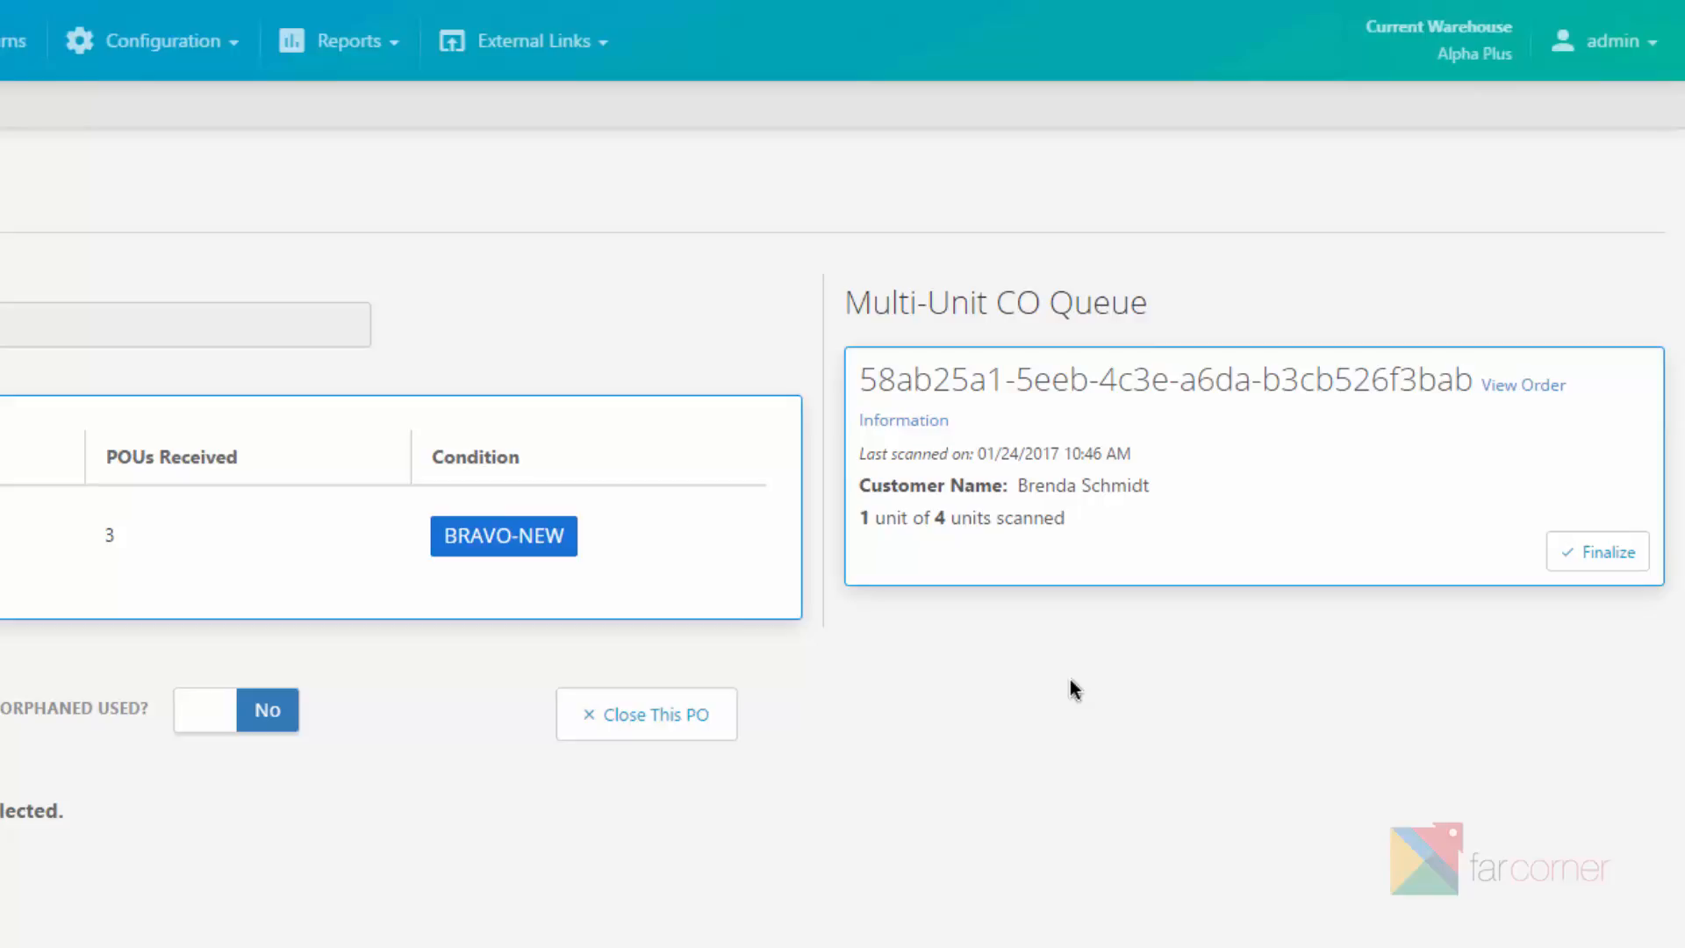
{"action": "mouse_move", "coordinate": [847, 368]}
{"action": "left_click_drag", "start_coordinate": [862, 379], "coordinate": [1370, 389]}
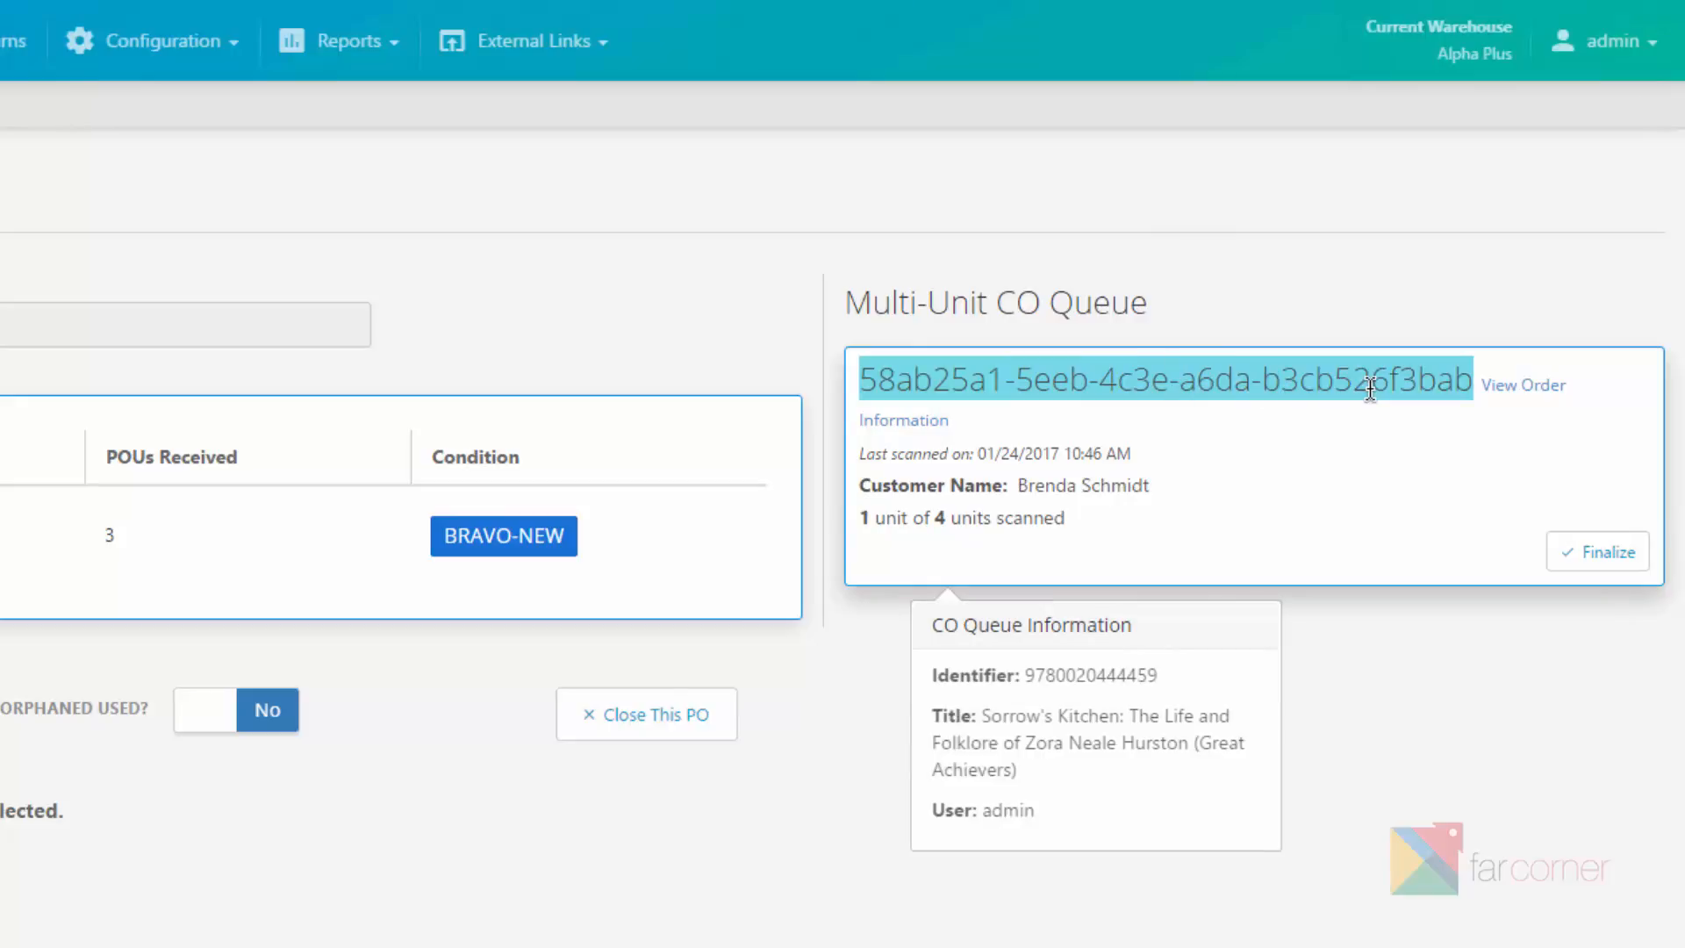
{"action": "left_click", "coordinate": [1223, 760]}
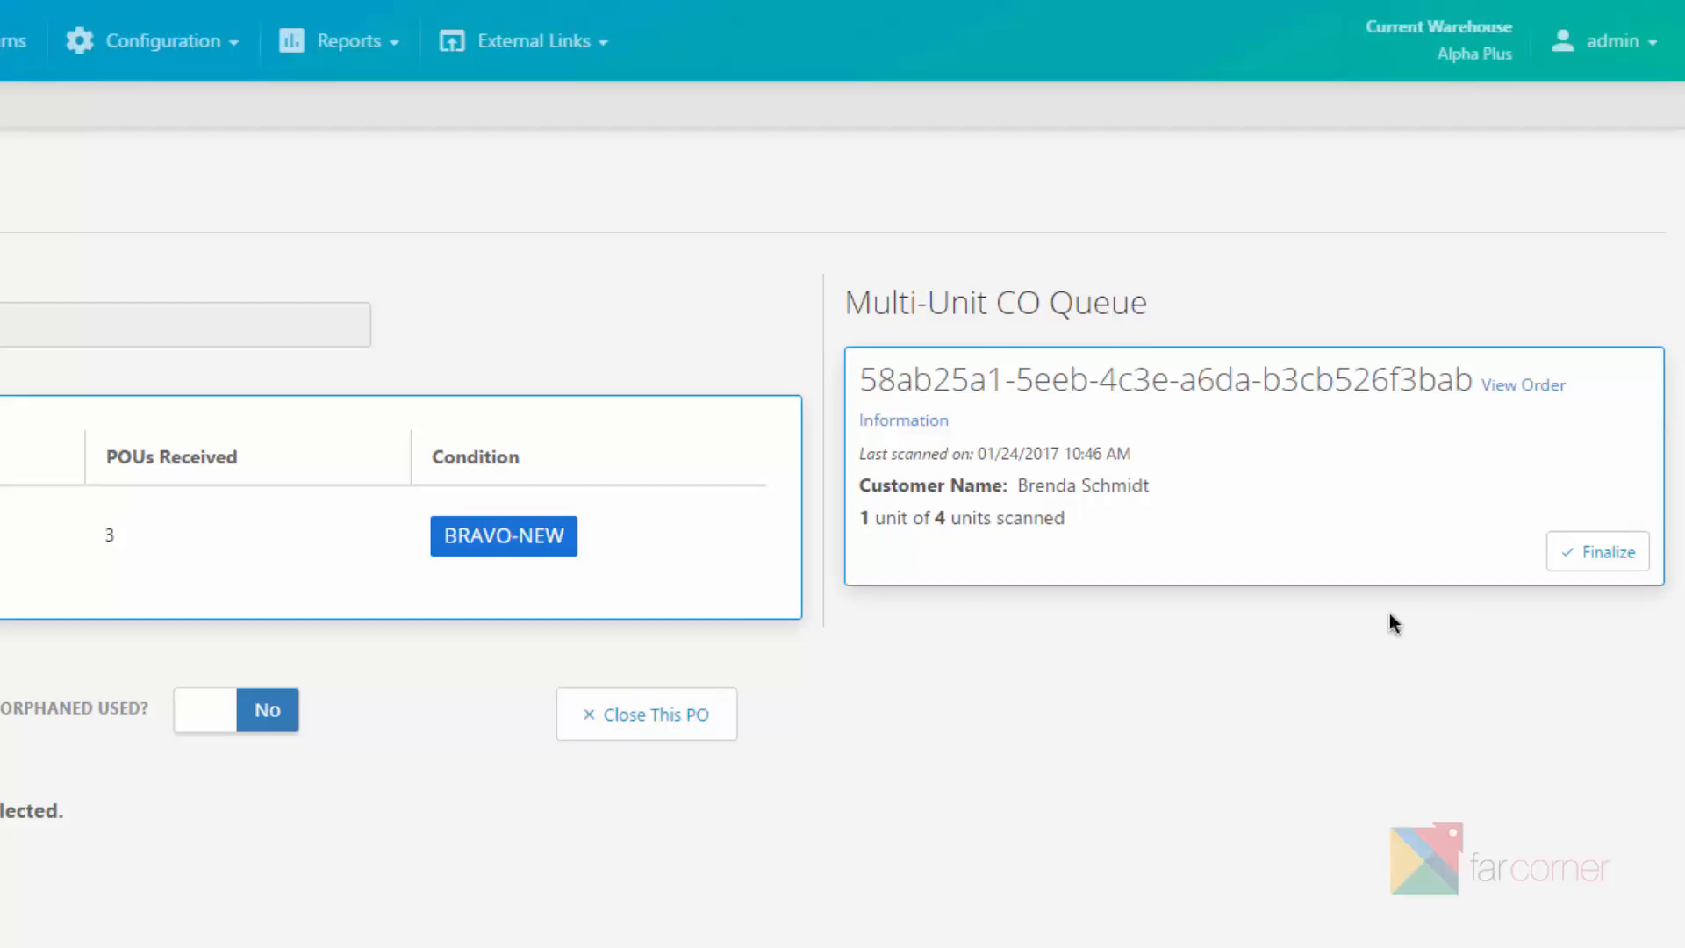
{"action": "mouse_move", "coordinate": [1265, 453]}
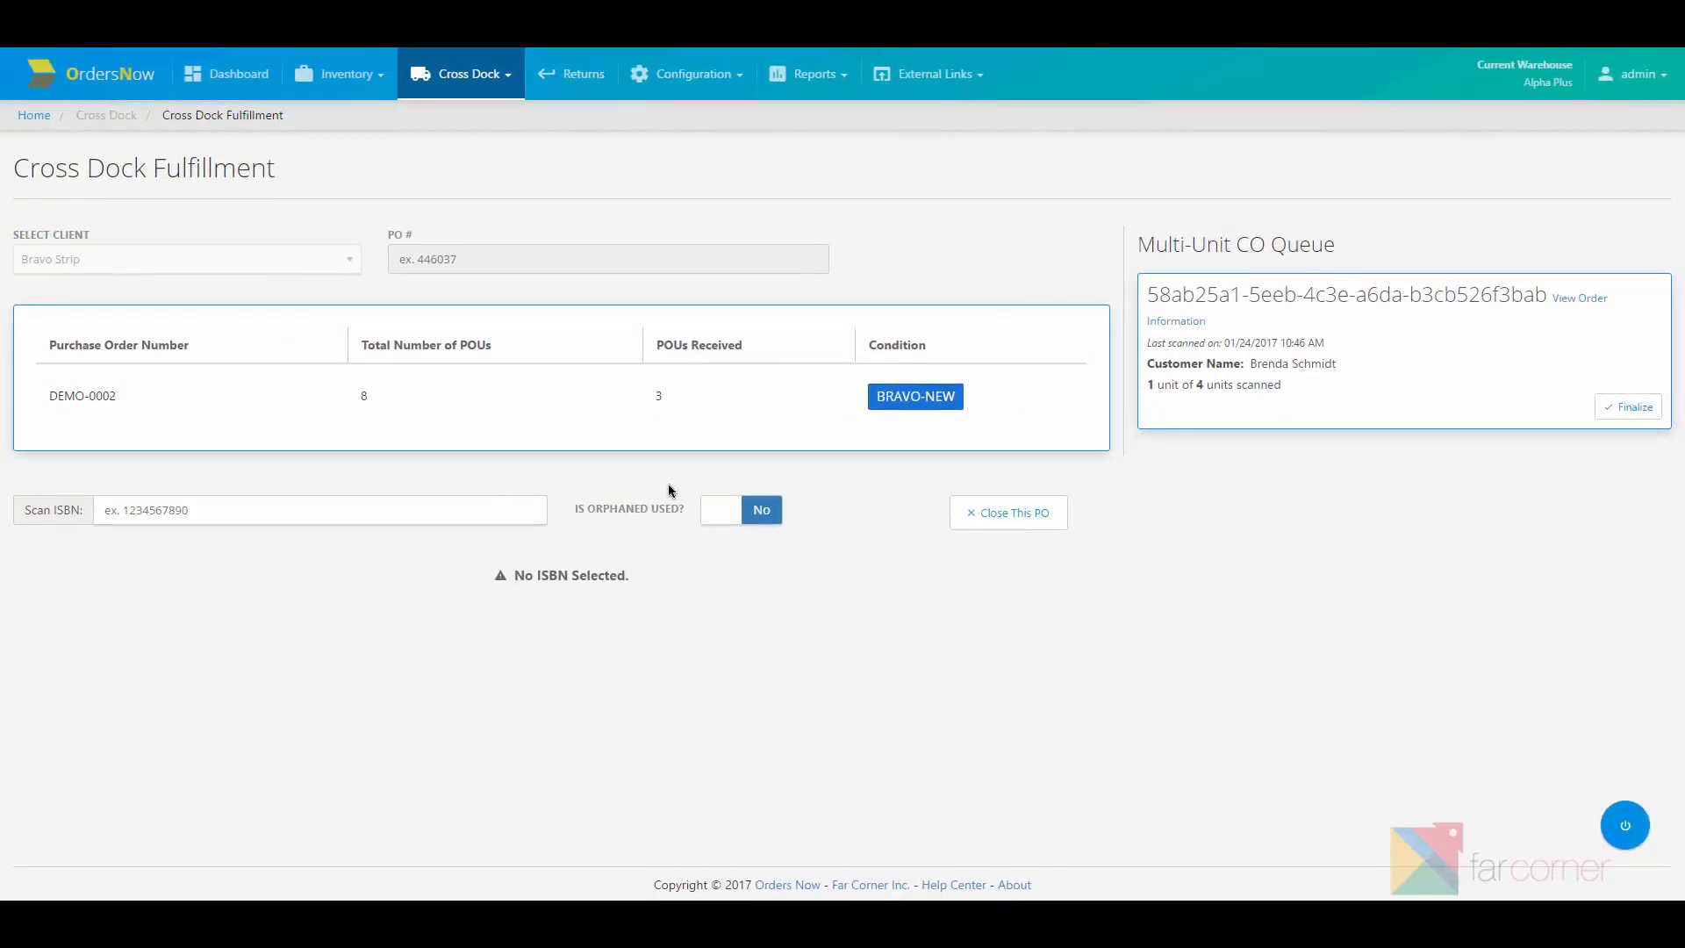
{"action": "left_click", "coordinate": [482, 513]}
{"action": "type", "text": "9780020444459"}
{"action": "key", "text": "Return"}
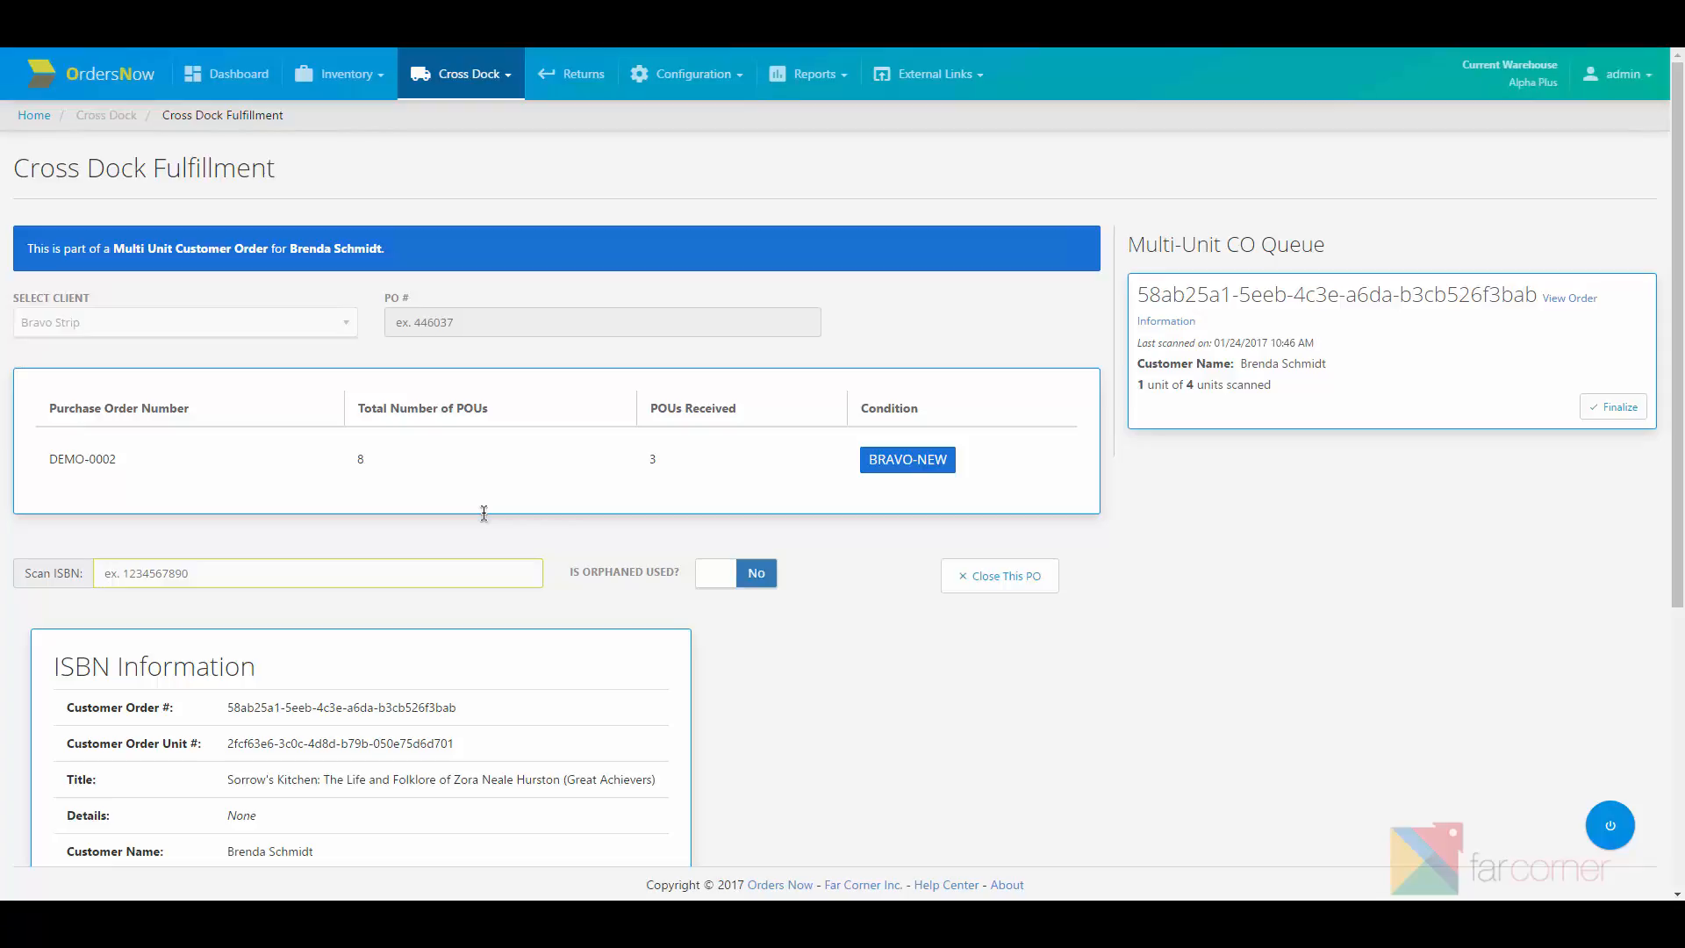
{"action": "type", "text": "9780020444459"}
{"action": "key", "text": "Return"}
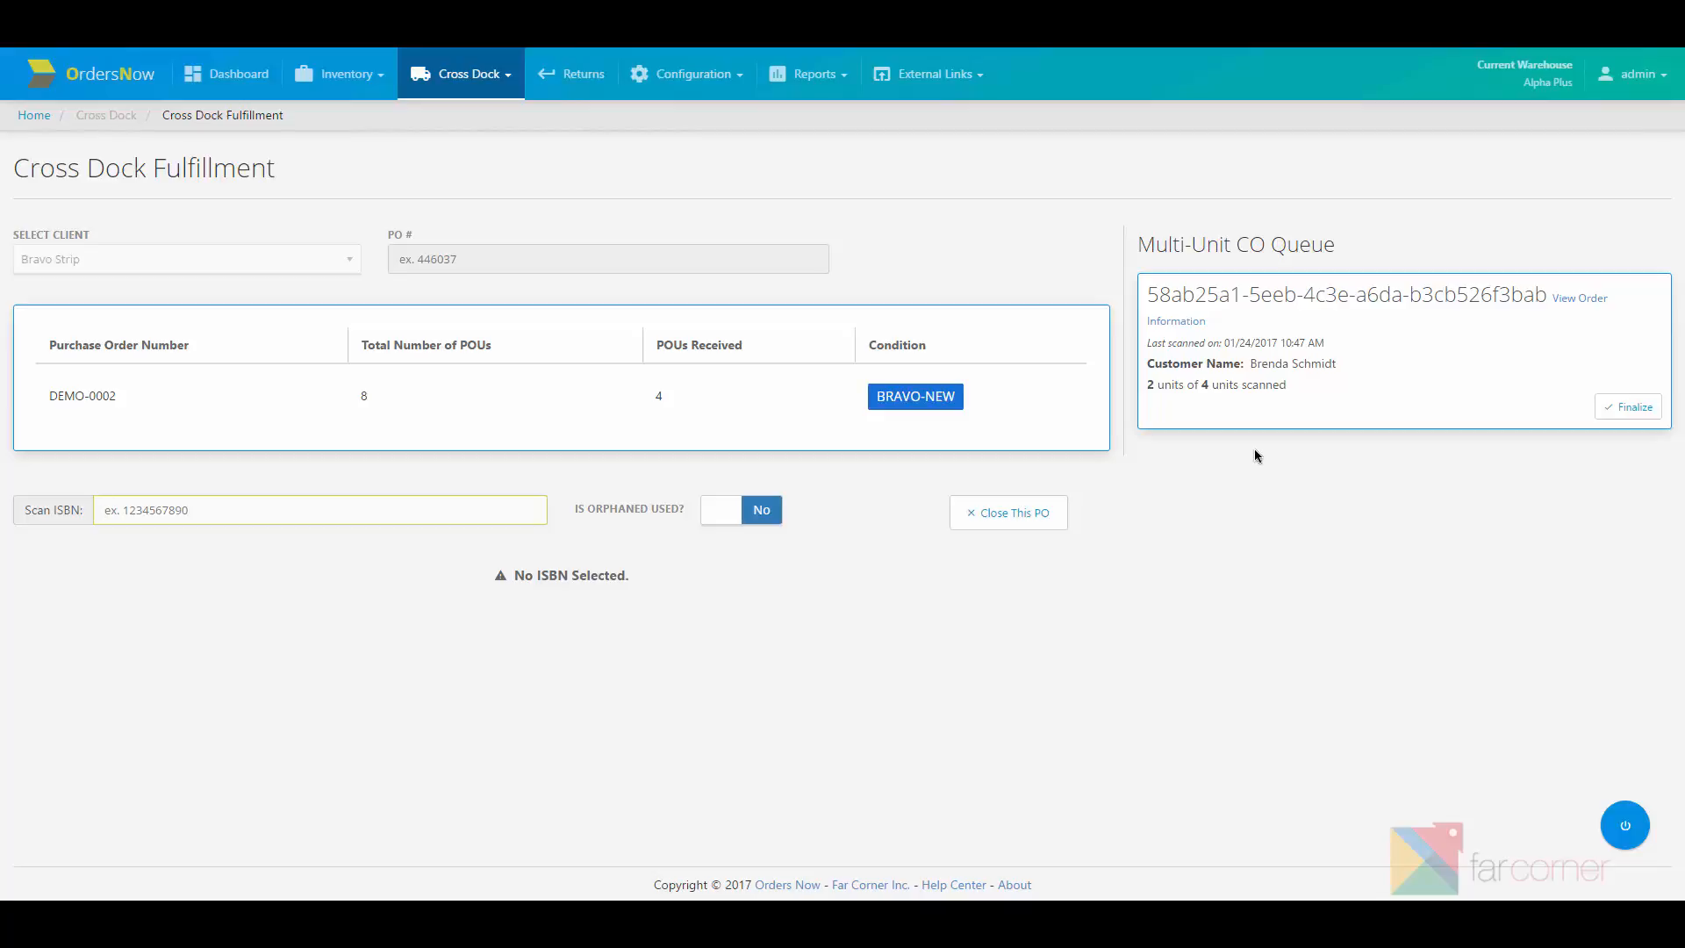
{"action": "mouse_move", "coordinate": [1414, 402]}
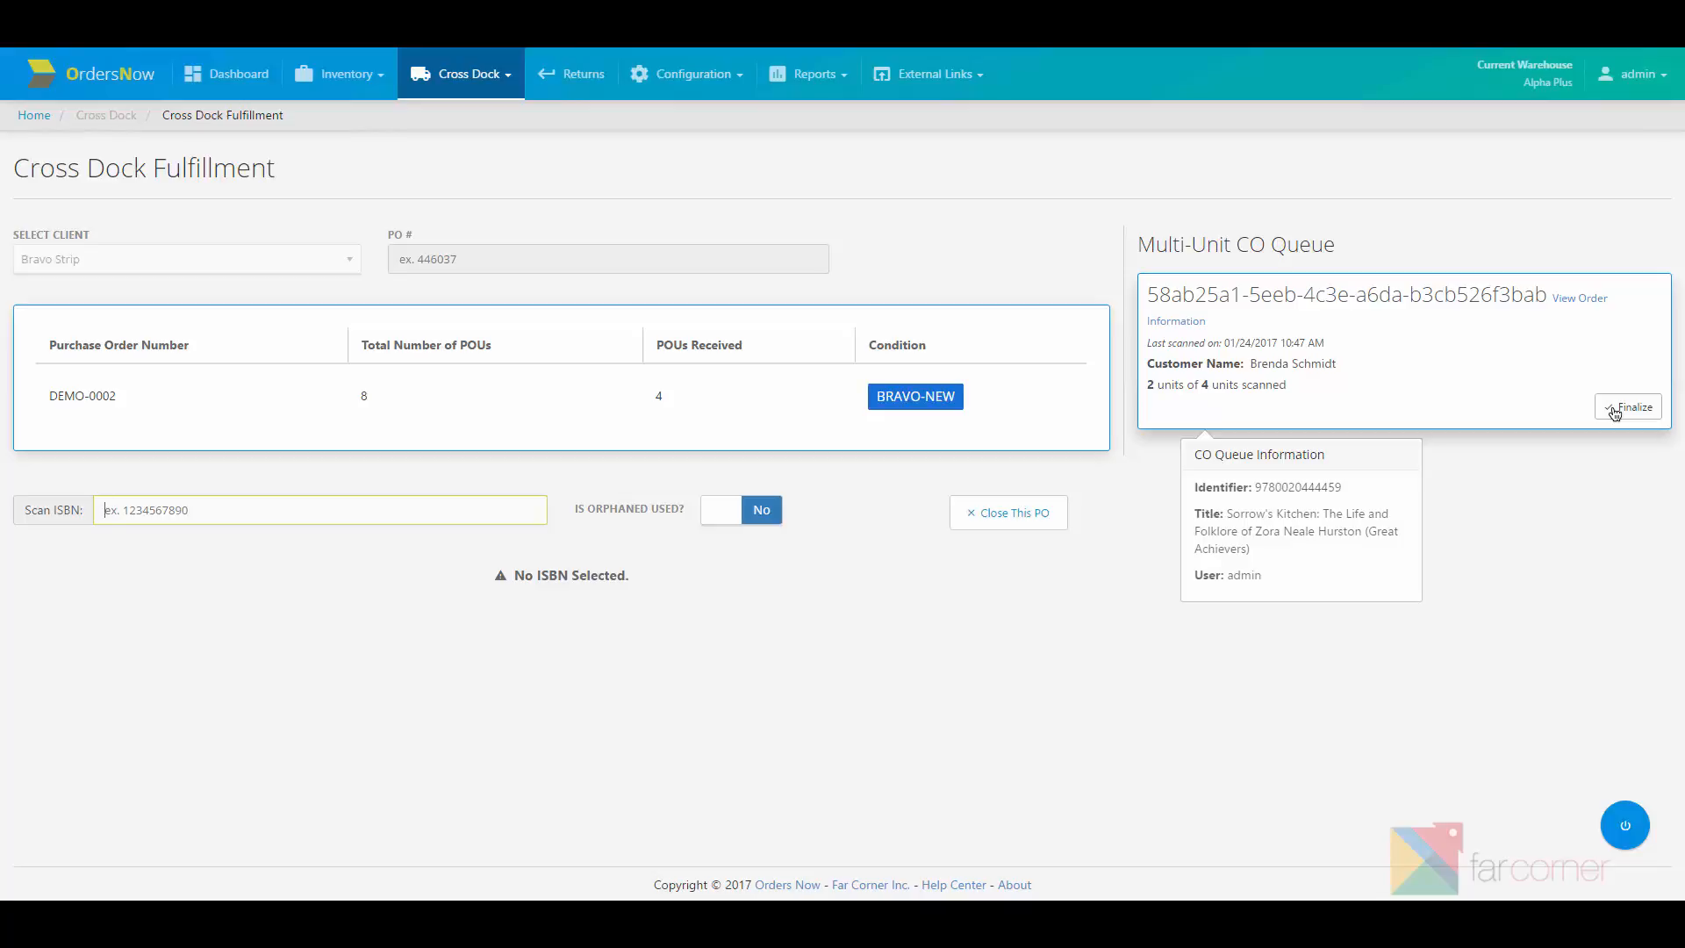
Step: Finalize the multi-unit customer order from the Multi-Unit CO Queue card and confirm with OK
{"action": "left_click", "coordinate": [1615, 410]}
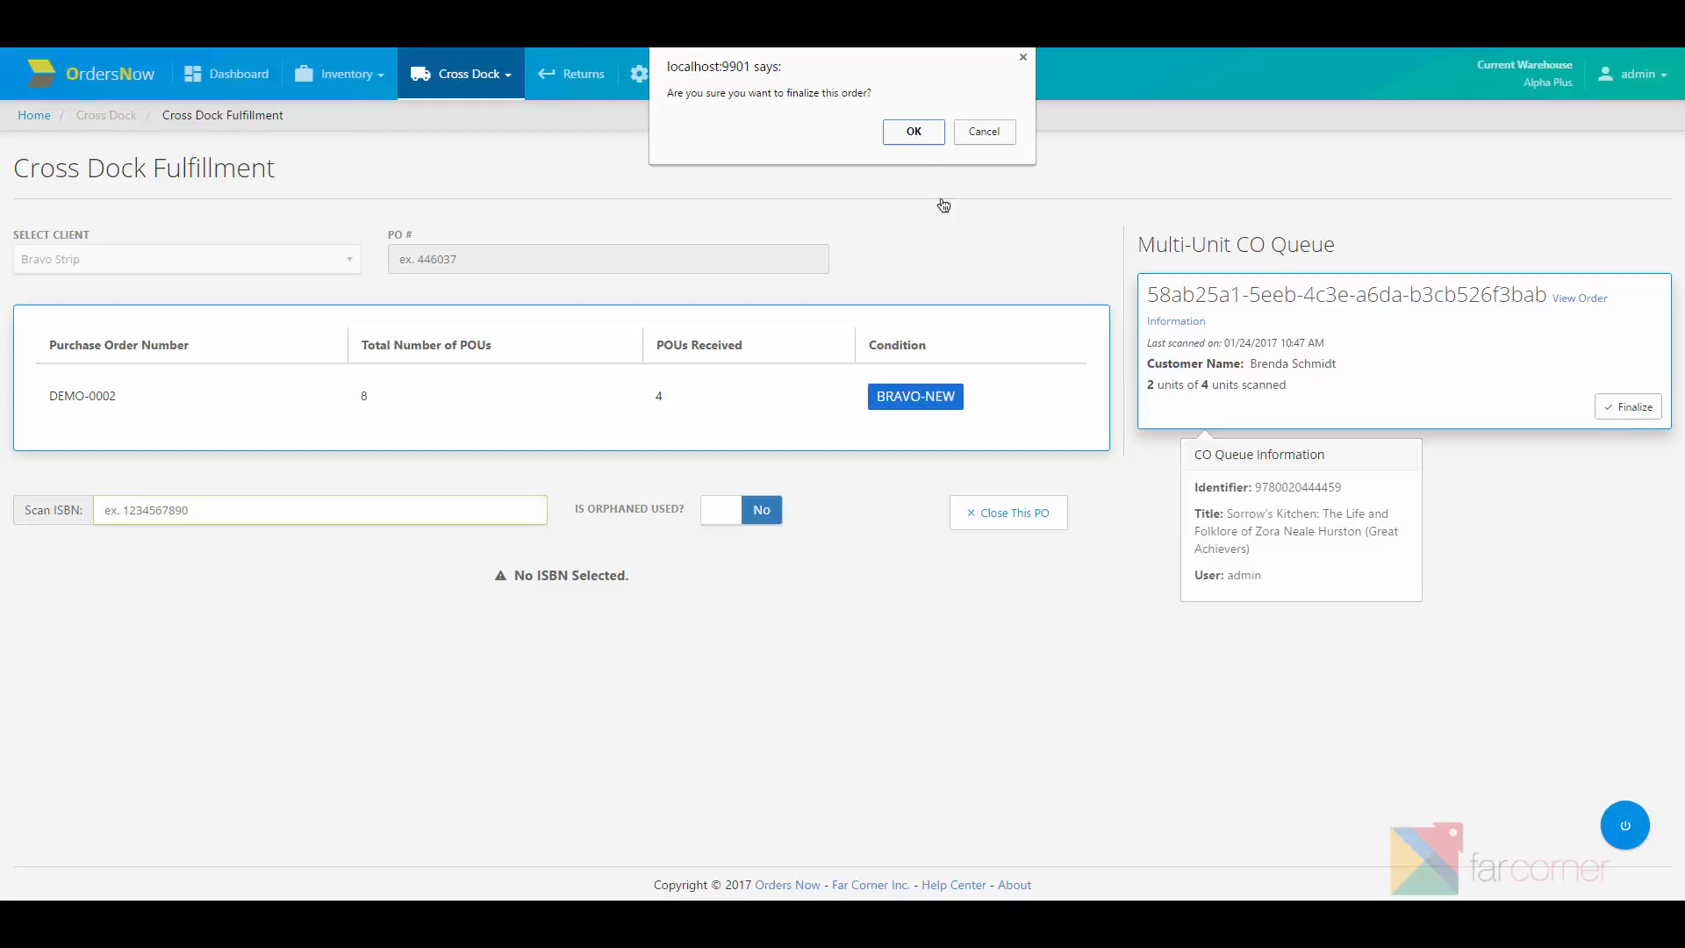
{"action": "left_click", "coordinate": [914, 132]}
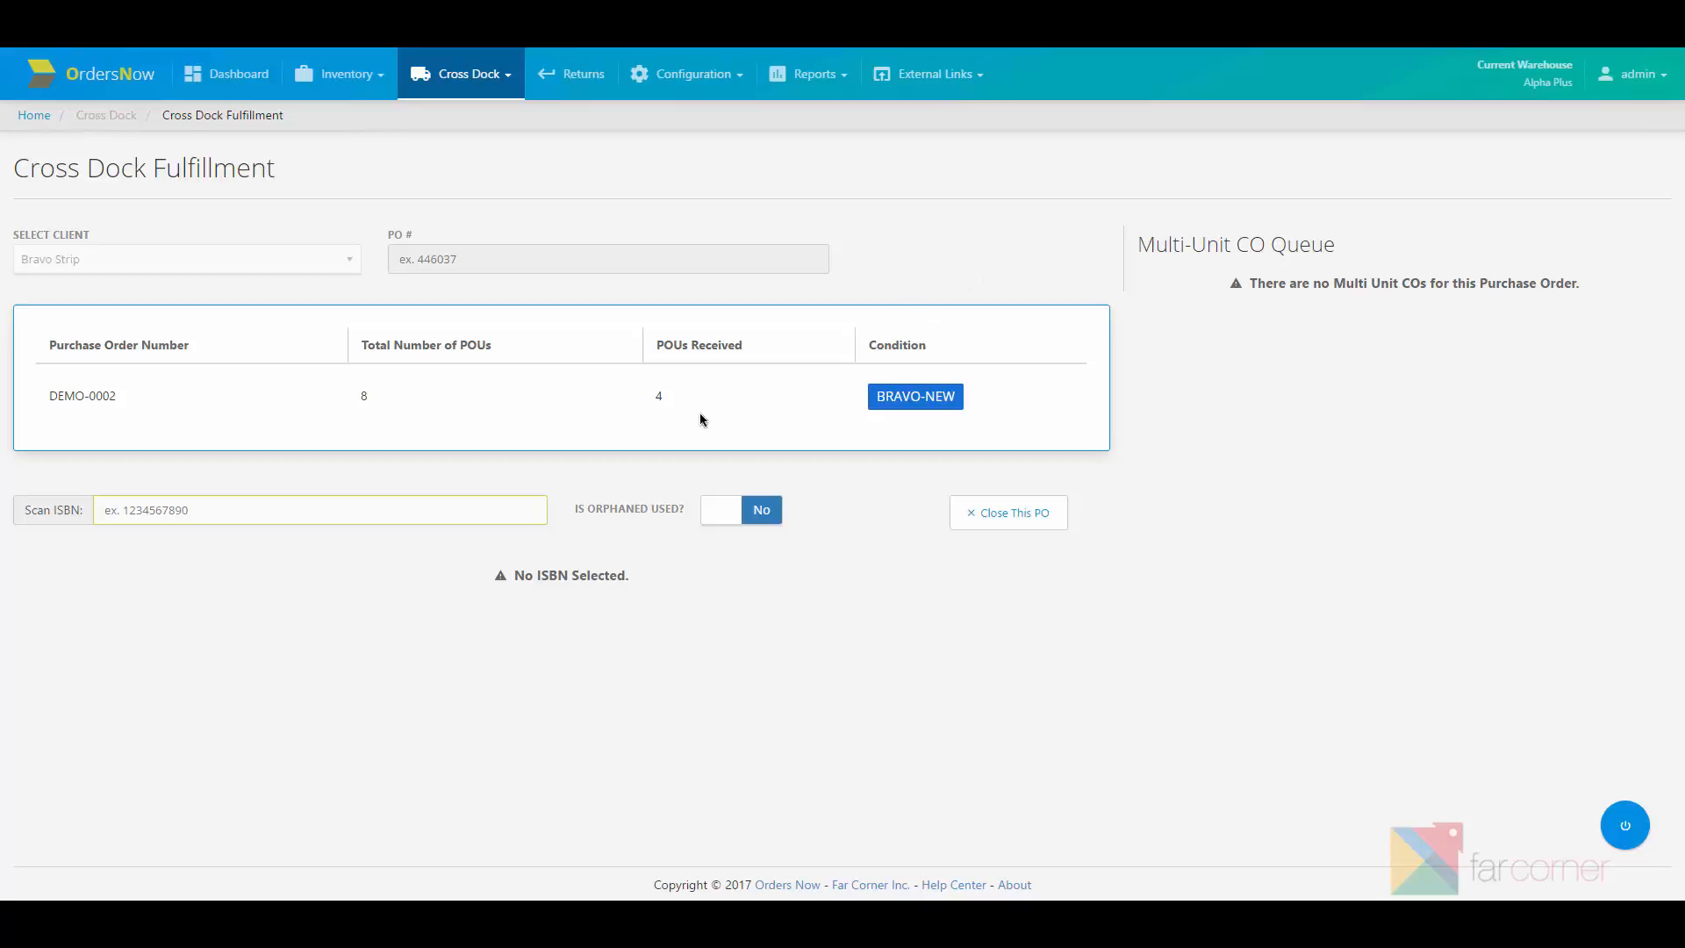
{"action": "type", "text": "9780020444459"}
{"action": "key", "text": "Return"}
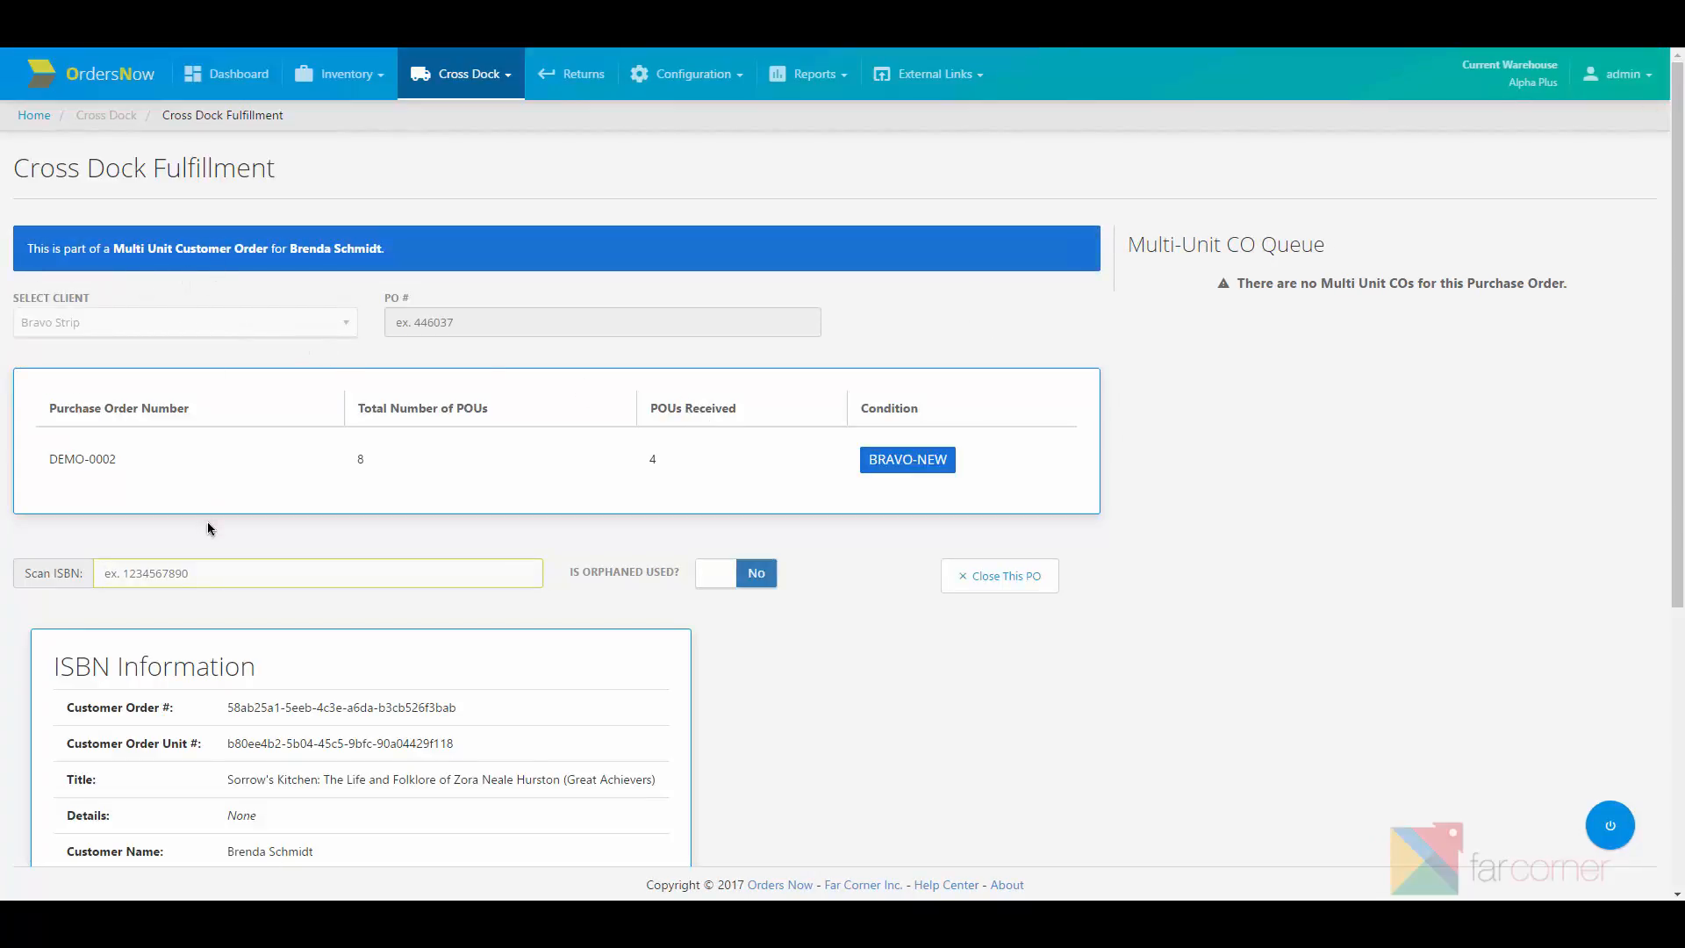
{"action": "type", "text": "9780020444459"}
{"action": "key", "text": "Return"}
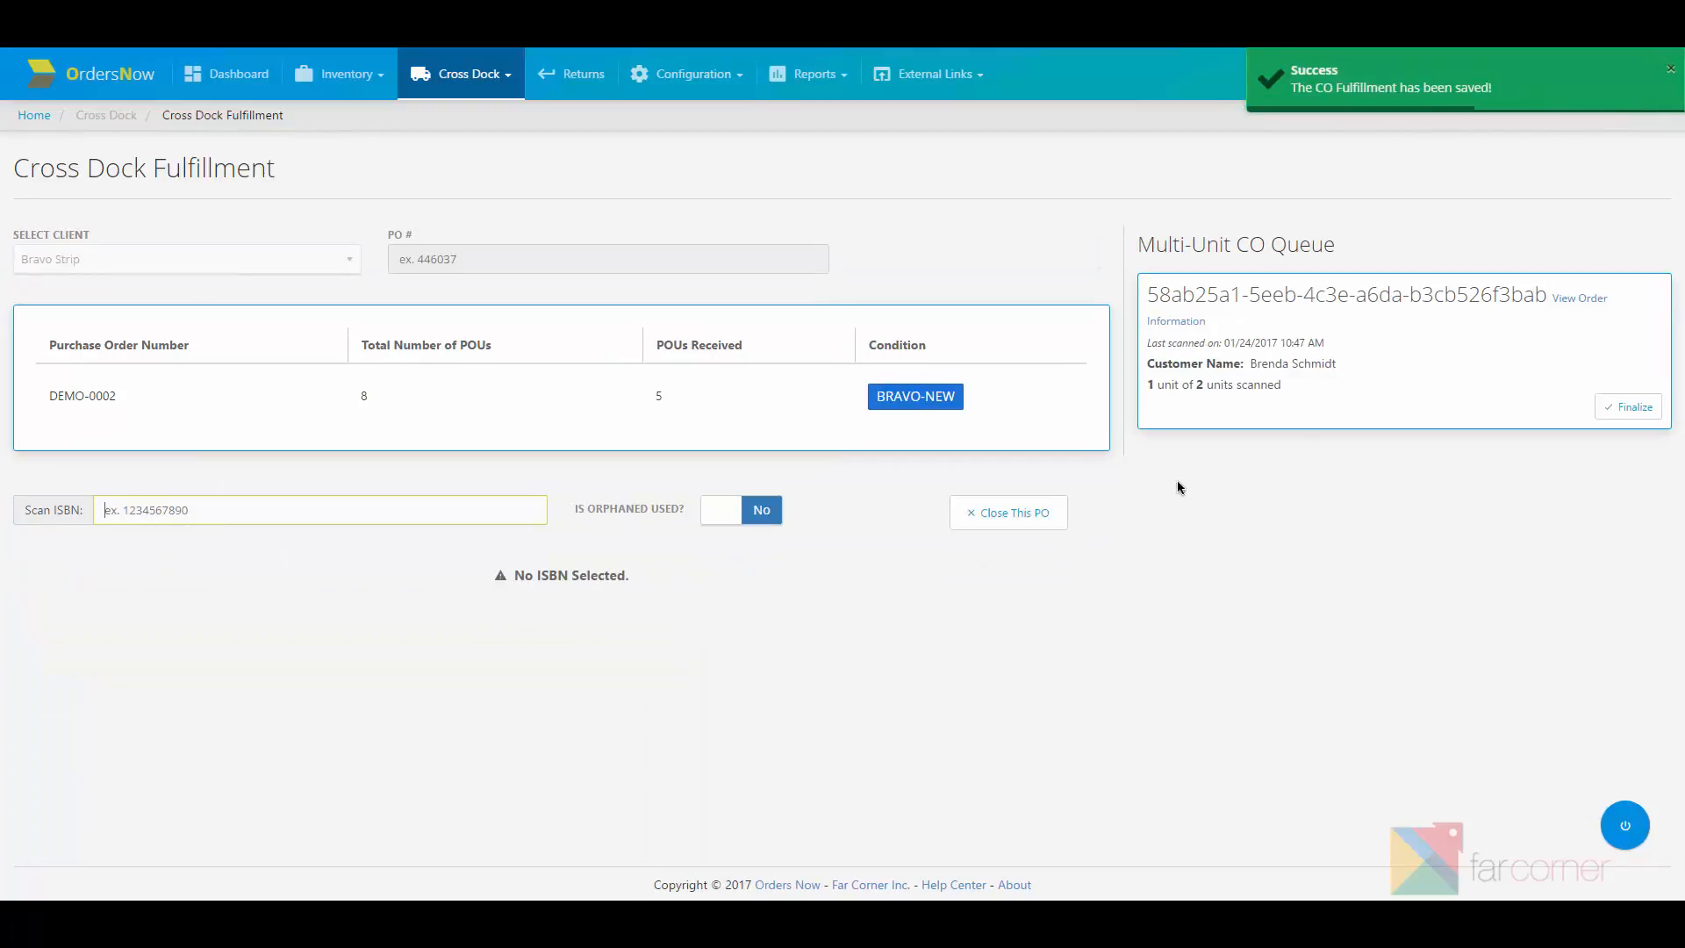
{"action": "mouse_move", "coordinate": [1151, 409]}
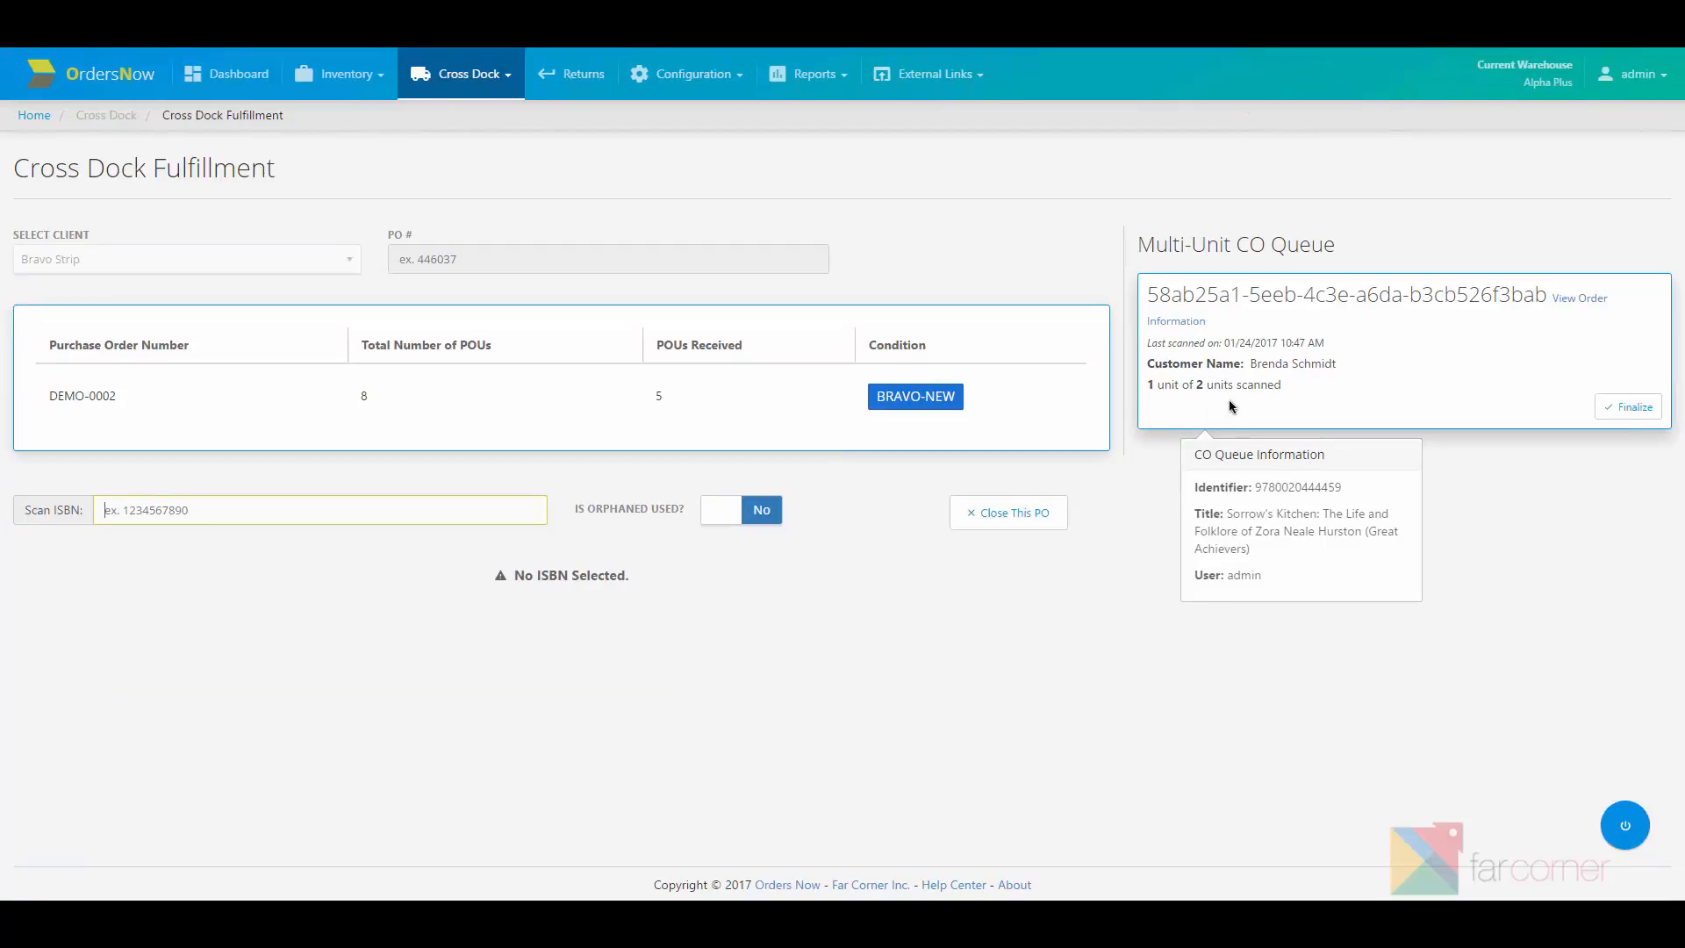
{"action": "type", "text": "9780020444459"}
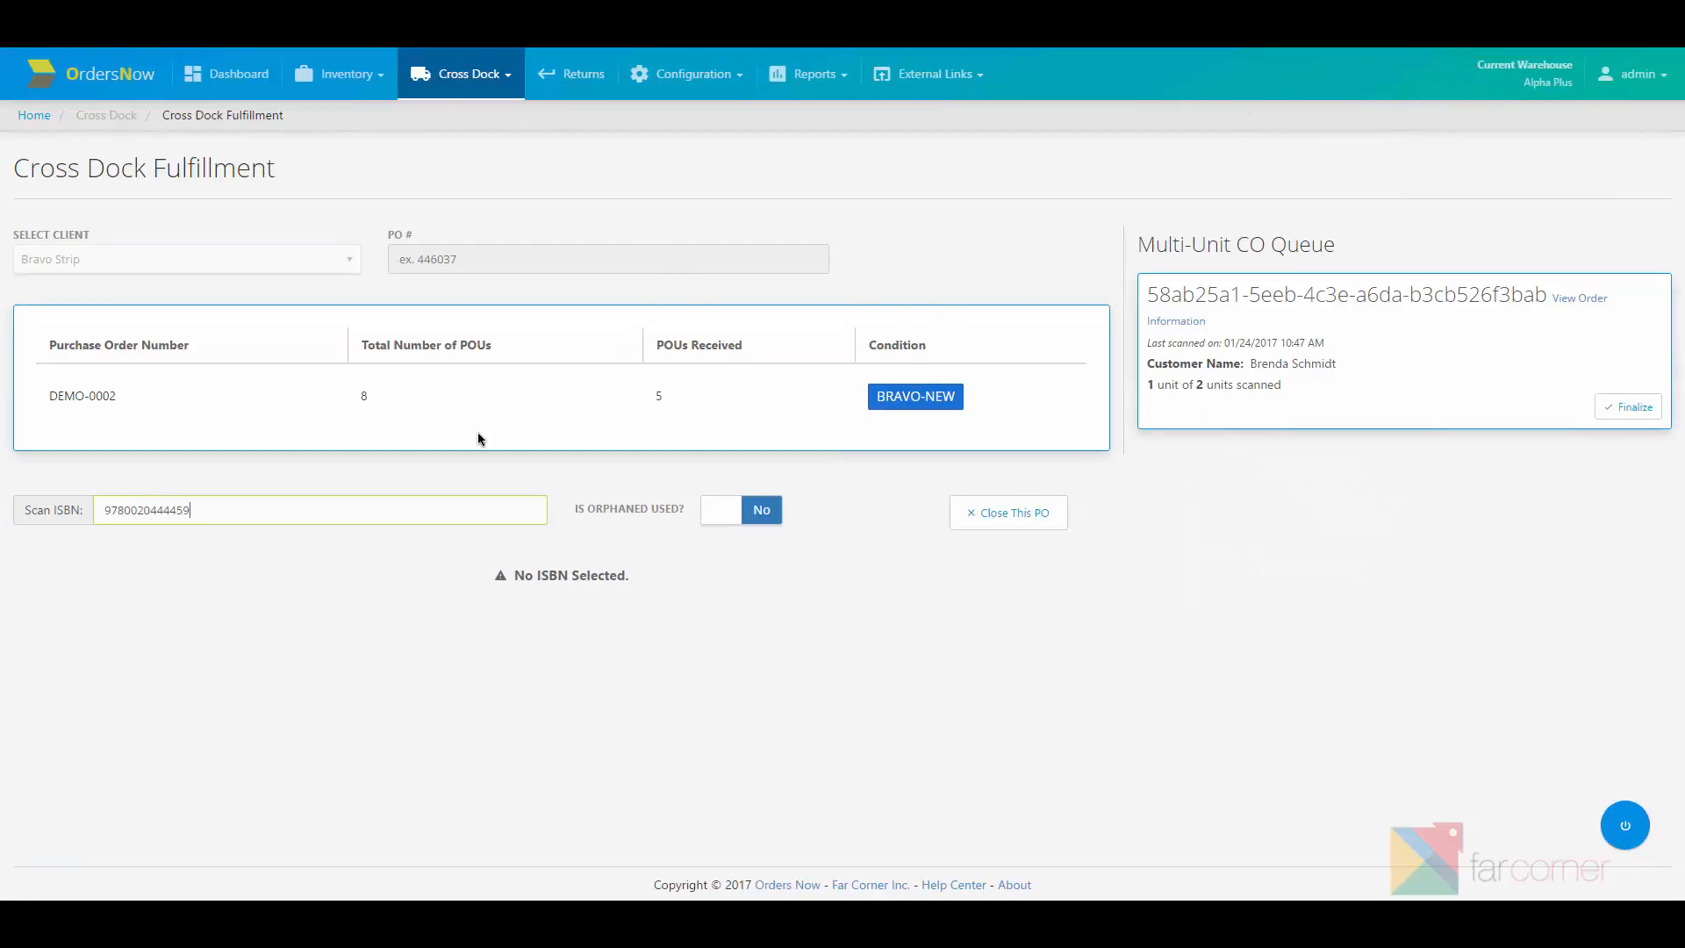
{"action": "key", "text": "Return"}
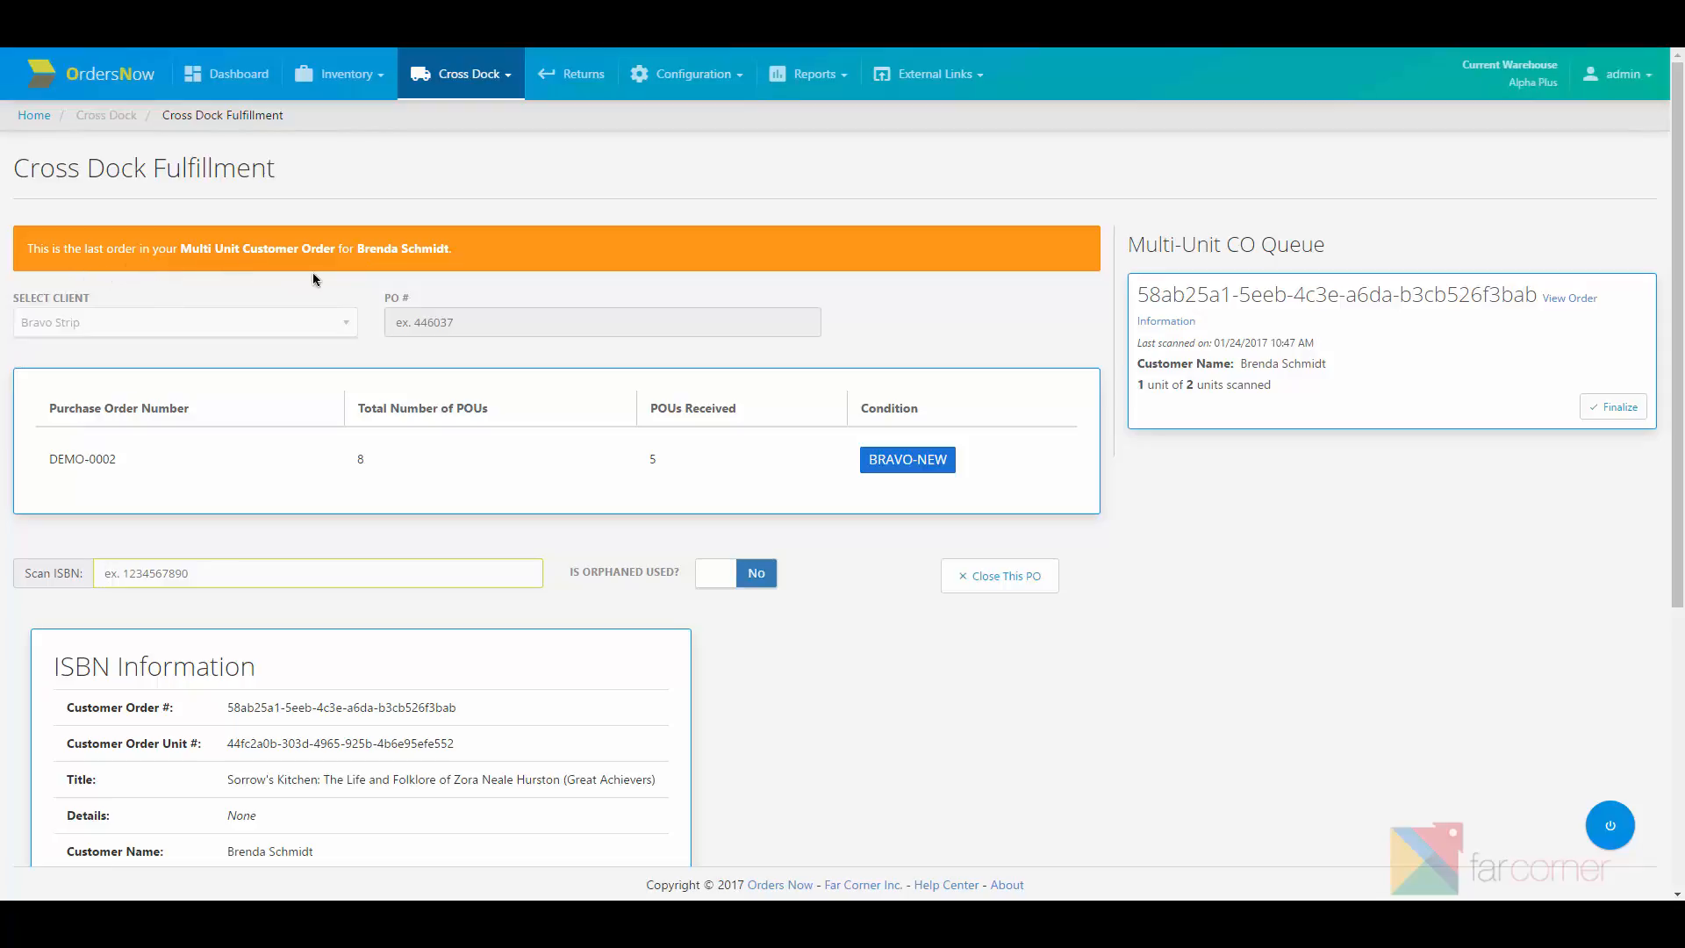
{"action": "type", "text": "9780020444459"}
{"action": "key", "text": "Return"}
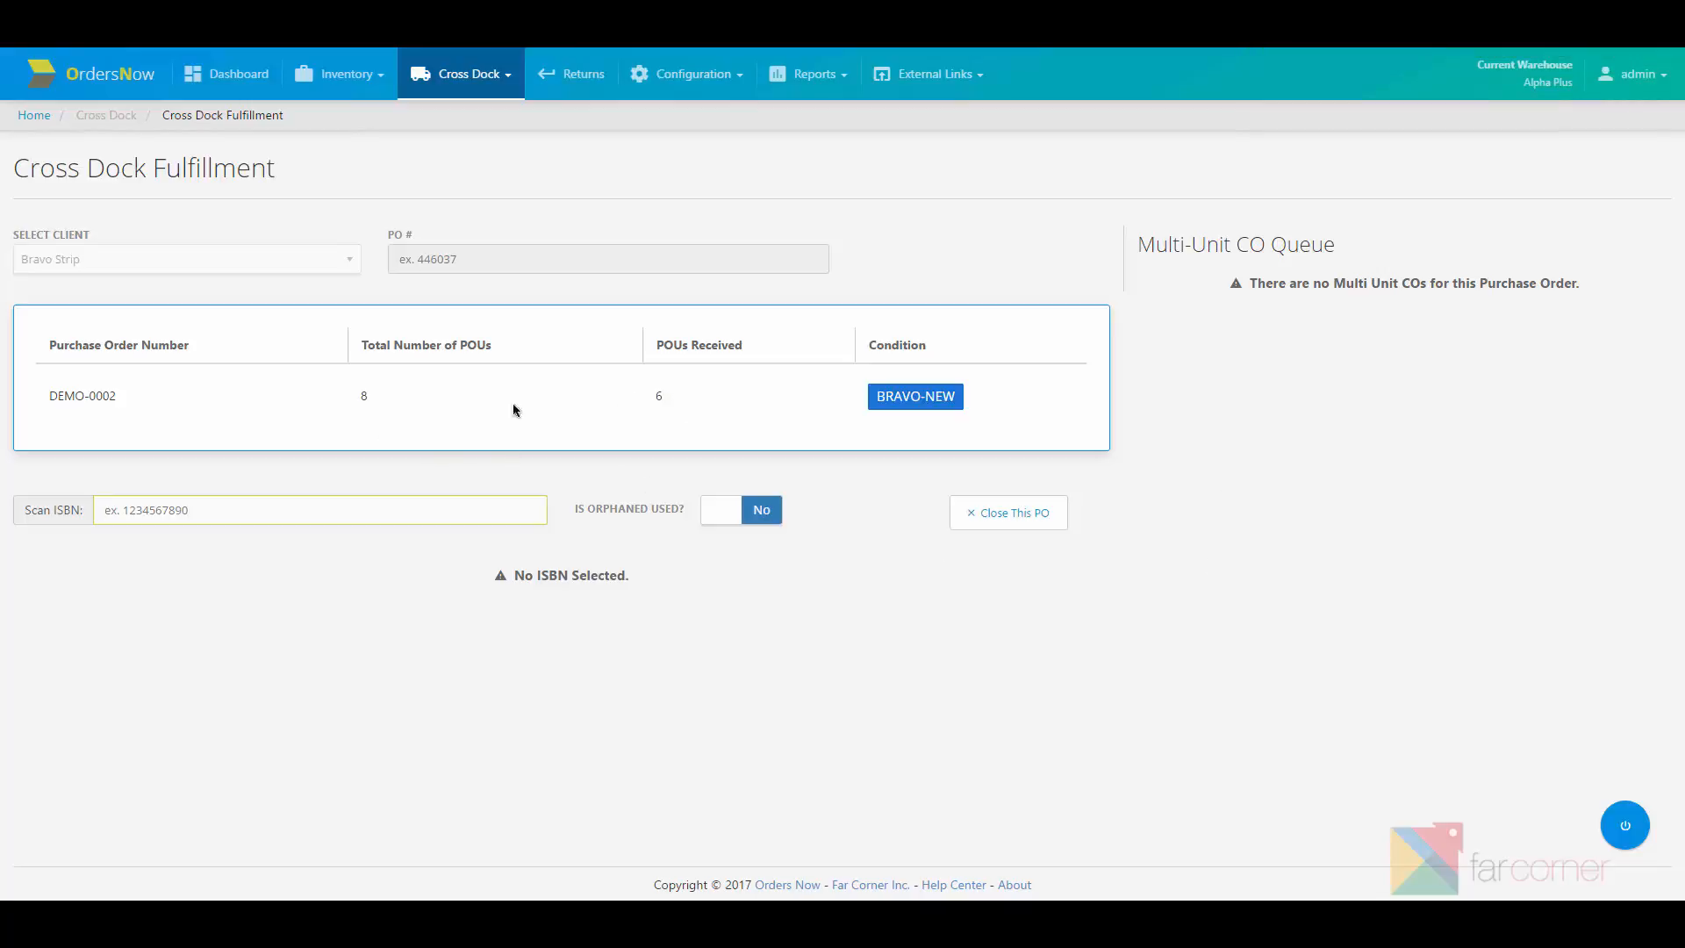
{"action": "left_click", "coordinate": [1625, 826]}
{"action": "left_click", "coordinate": [1590, 402]}
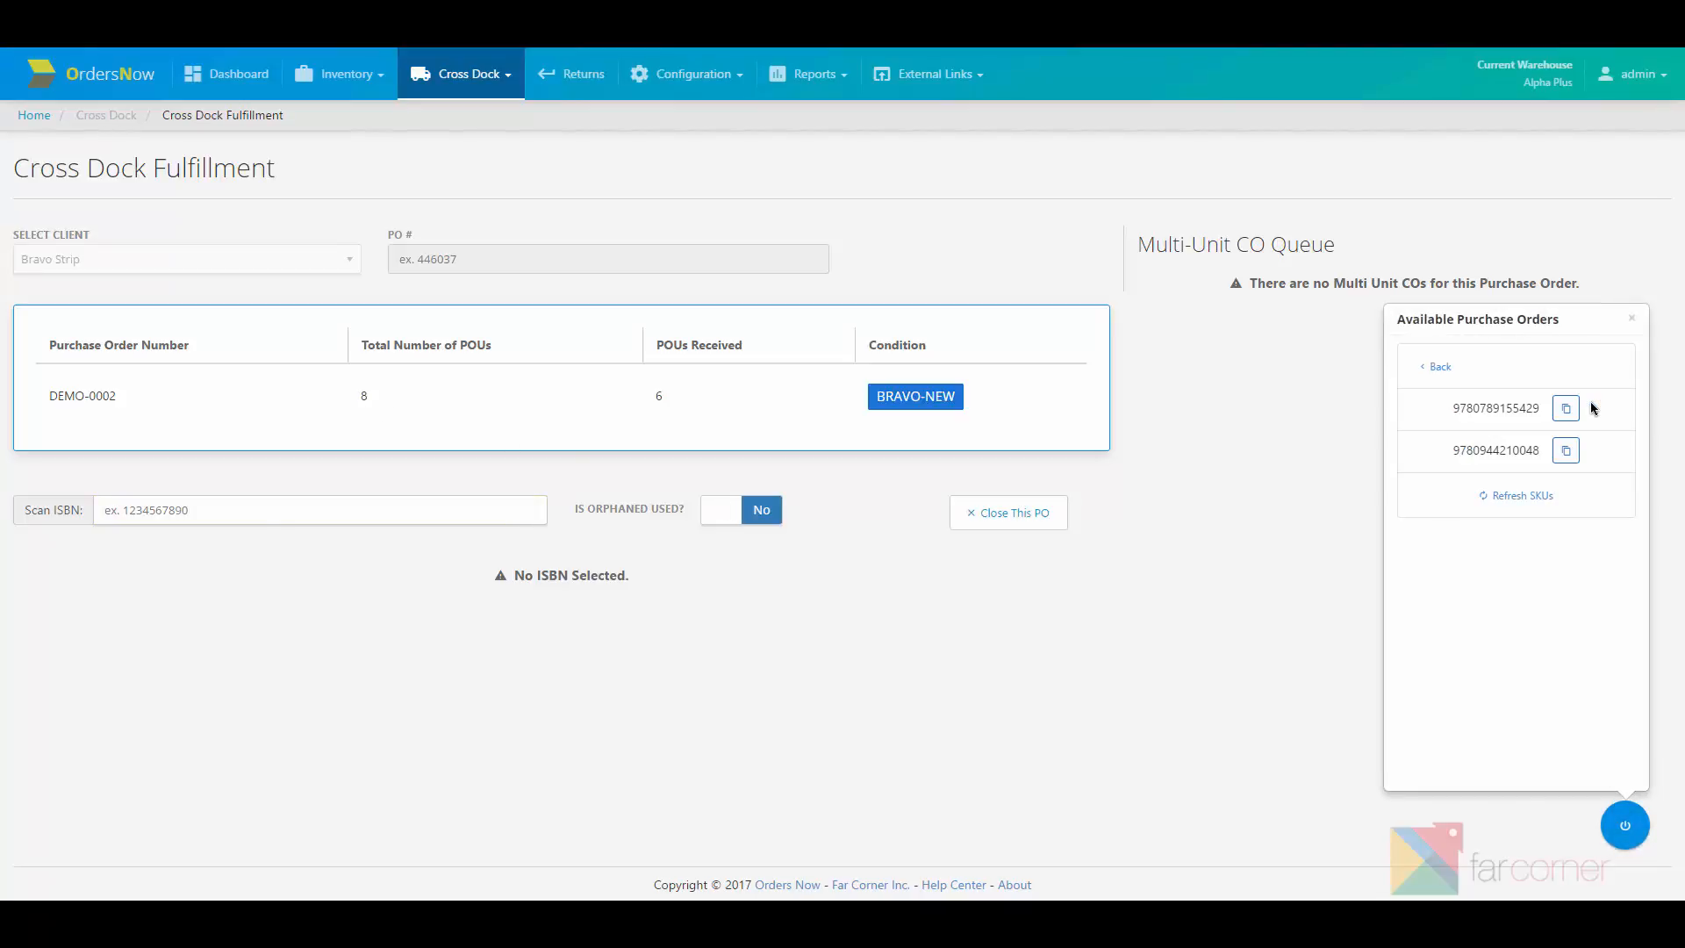
{"action": "left_click", "coordinate": [1563, 409]}
{"action": "left_click", "coordinate": [446, 517]}
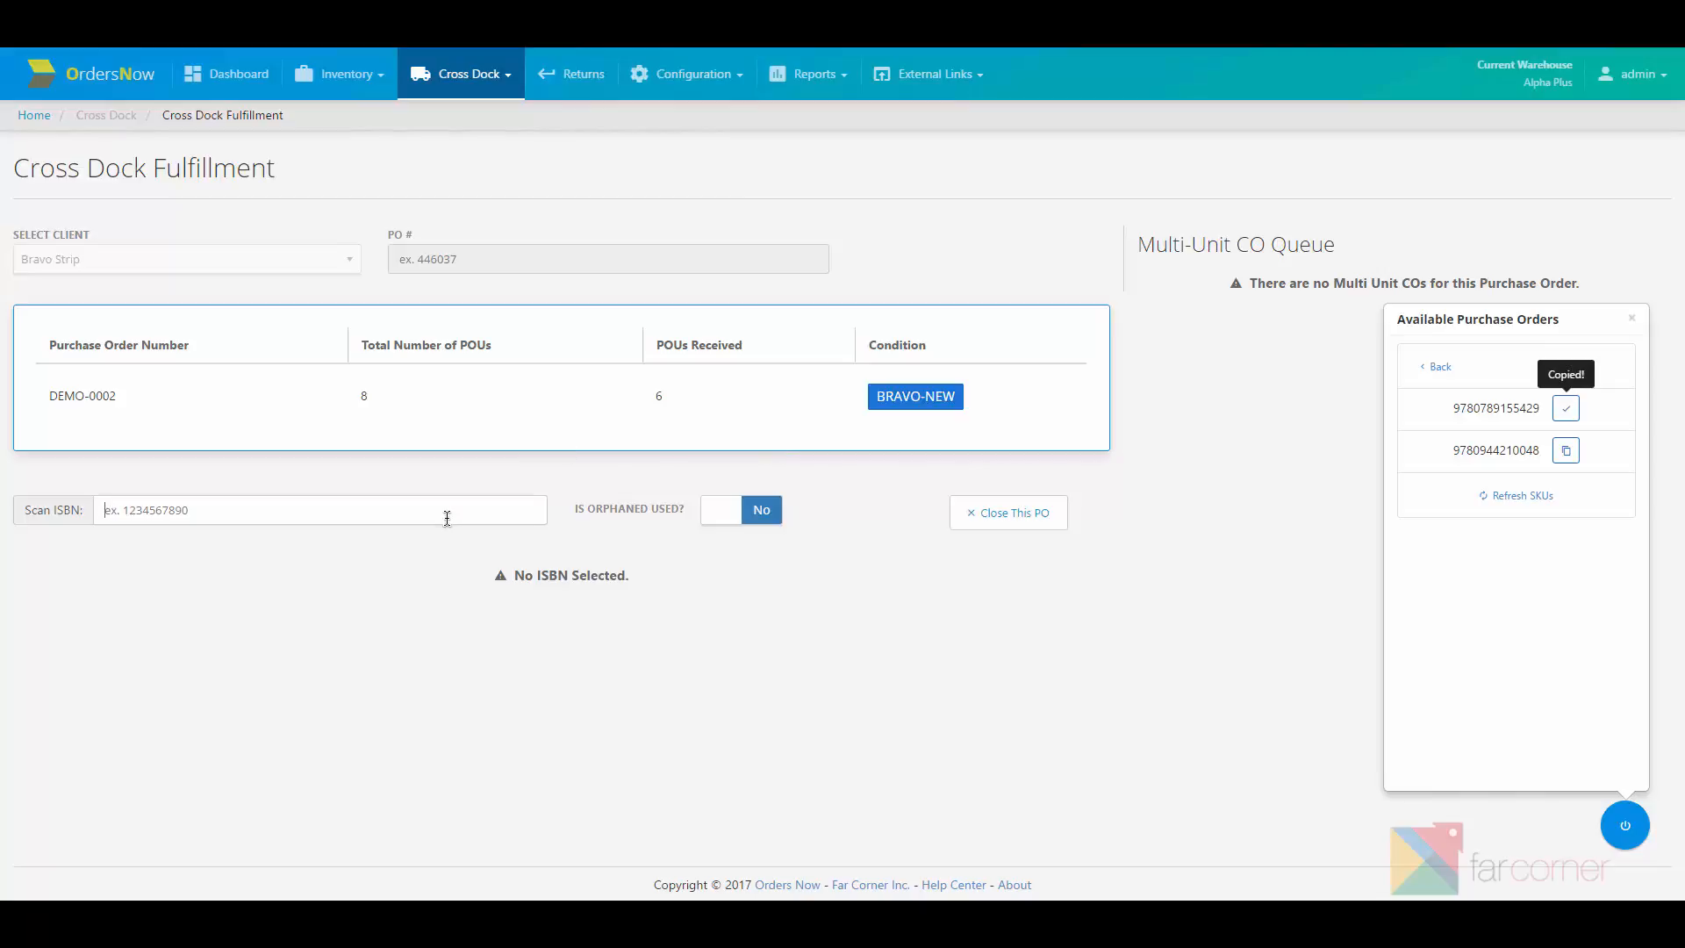
{"action": "key", "text": "ctrl+v"}
{"action": "key", "text": "Return"}
{"action": "key", "text": "ctrl+v"}
{"action": "key", "text": "Return"}
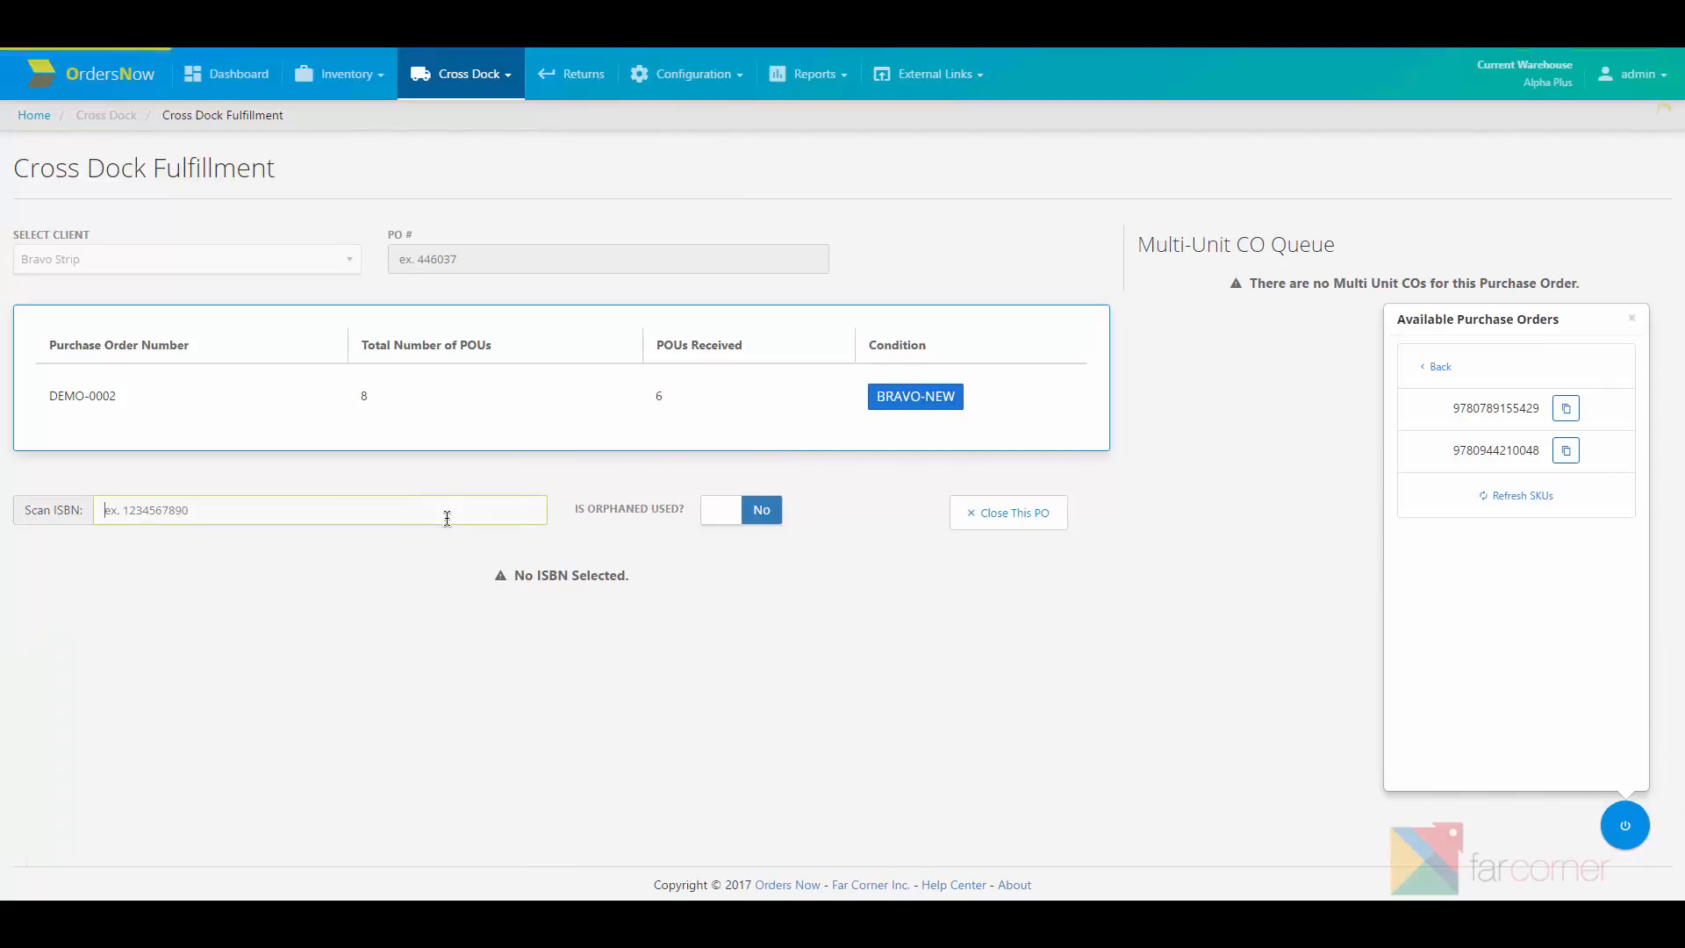
{"action": "left_click", "coordinate": [1566, 450]}
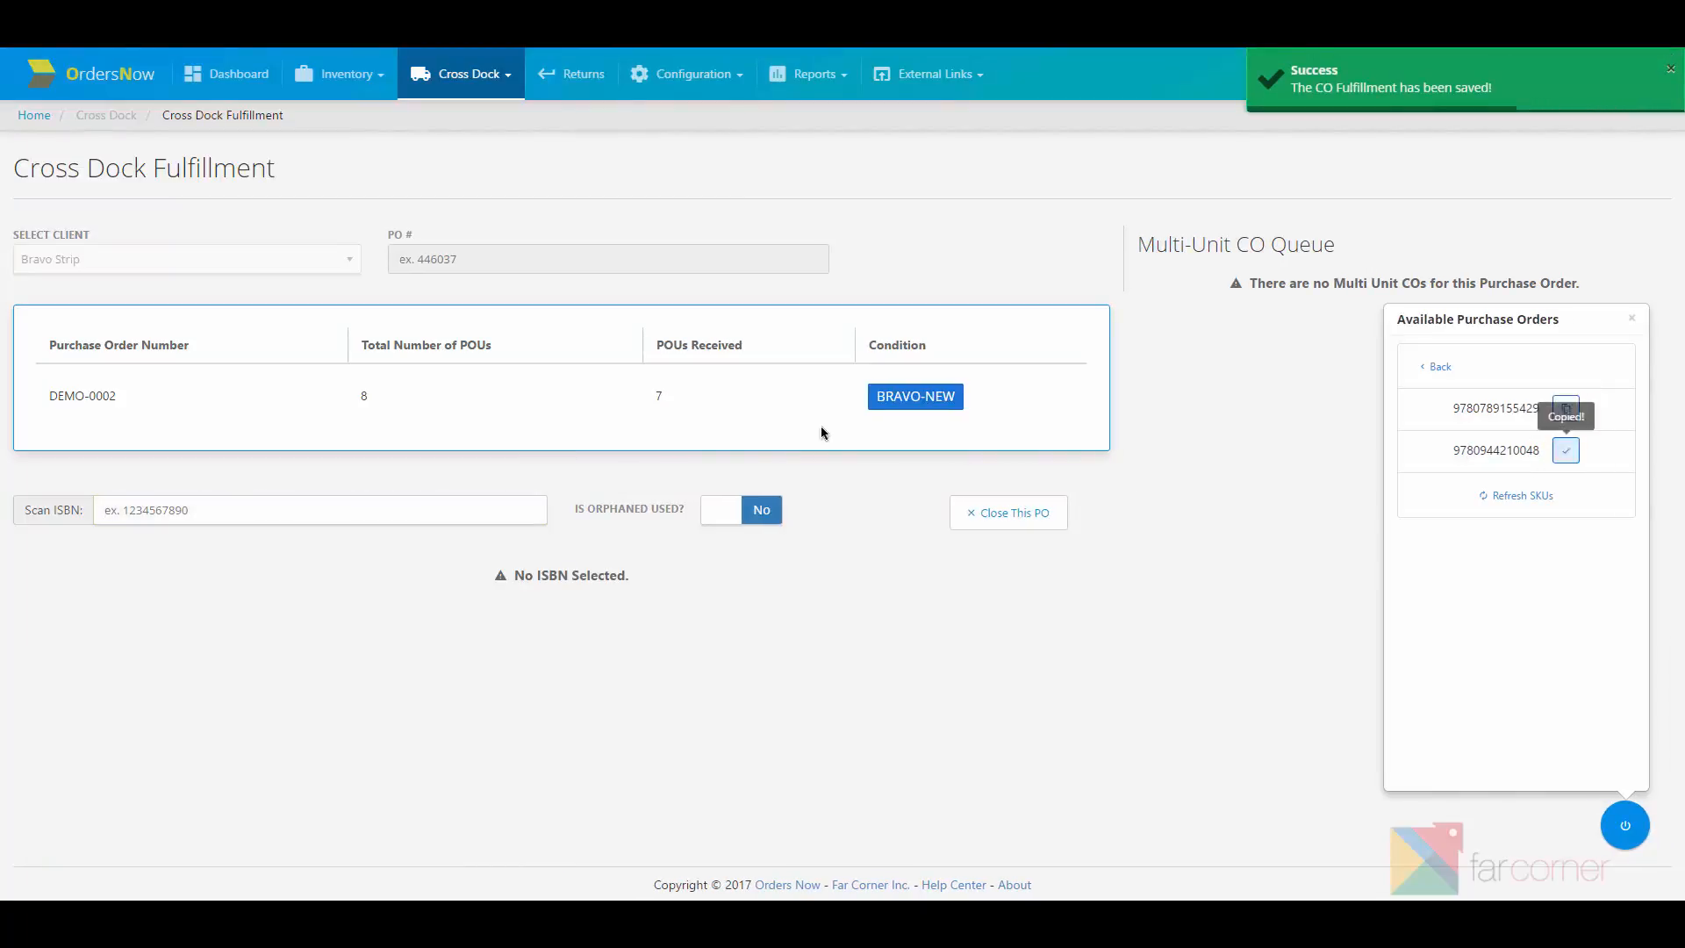
{"action": "left_click", "coordinate": [315, 510]}
{"action": "key", "text": "ctrl+v"}
{"action": "key", "text": "Return"}
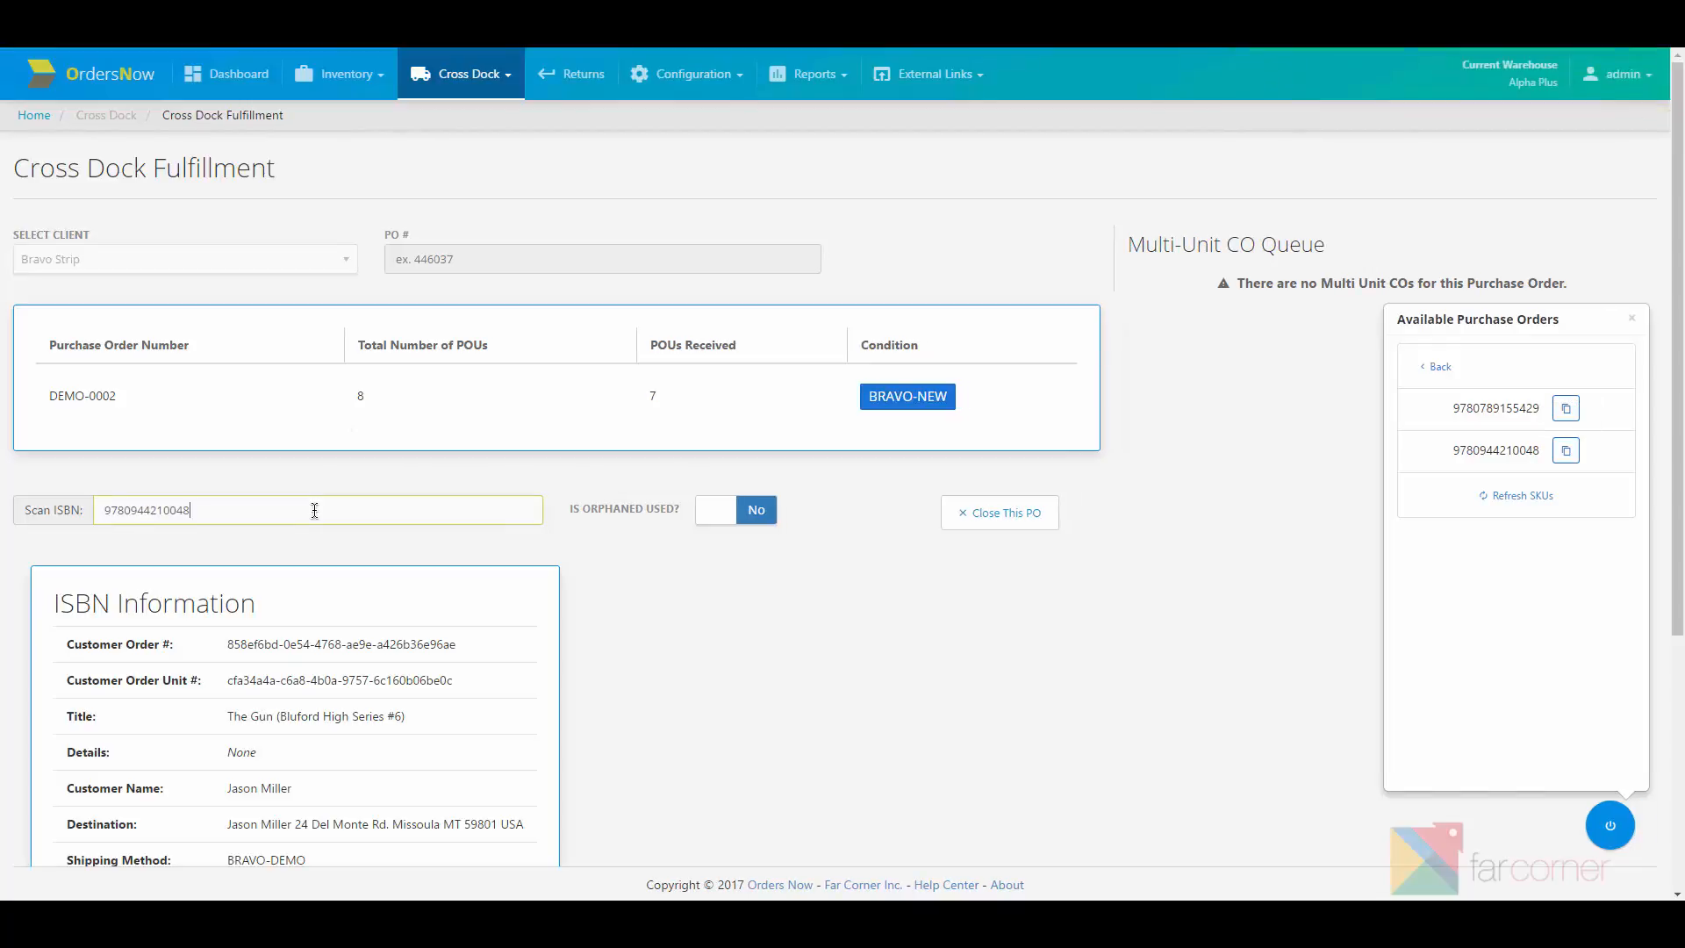
{"action": "key", "text": "Return"}
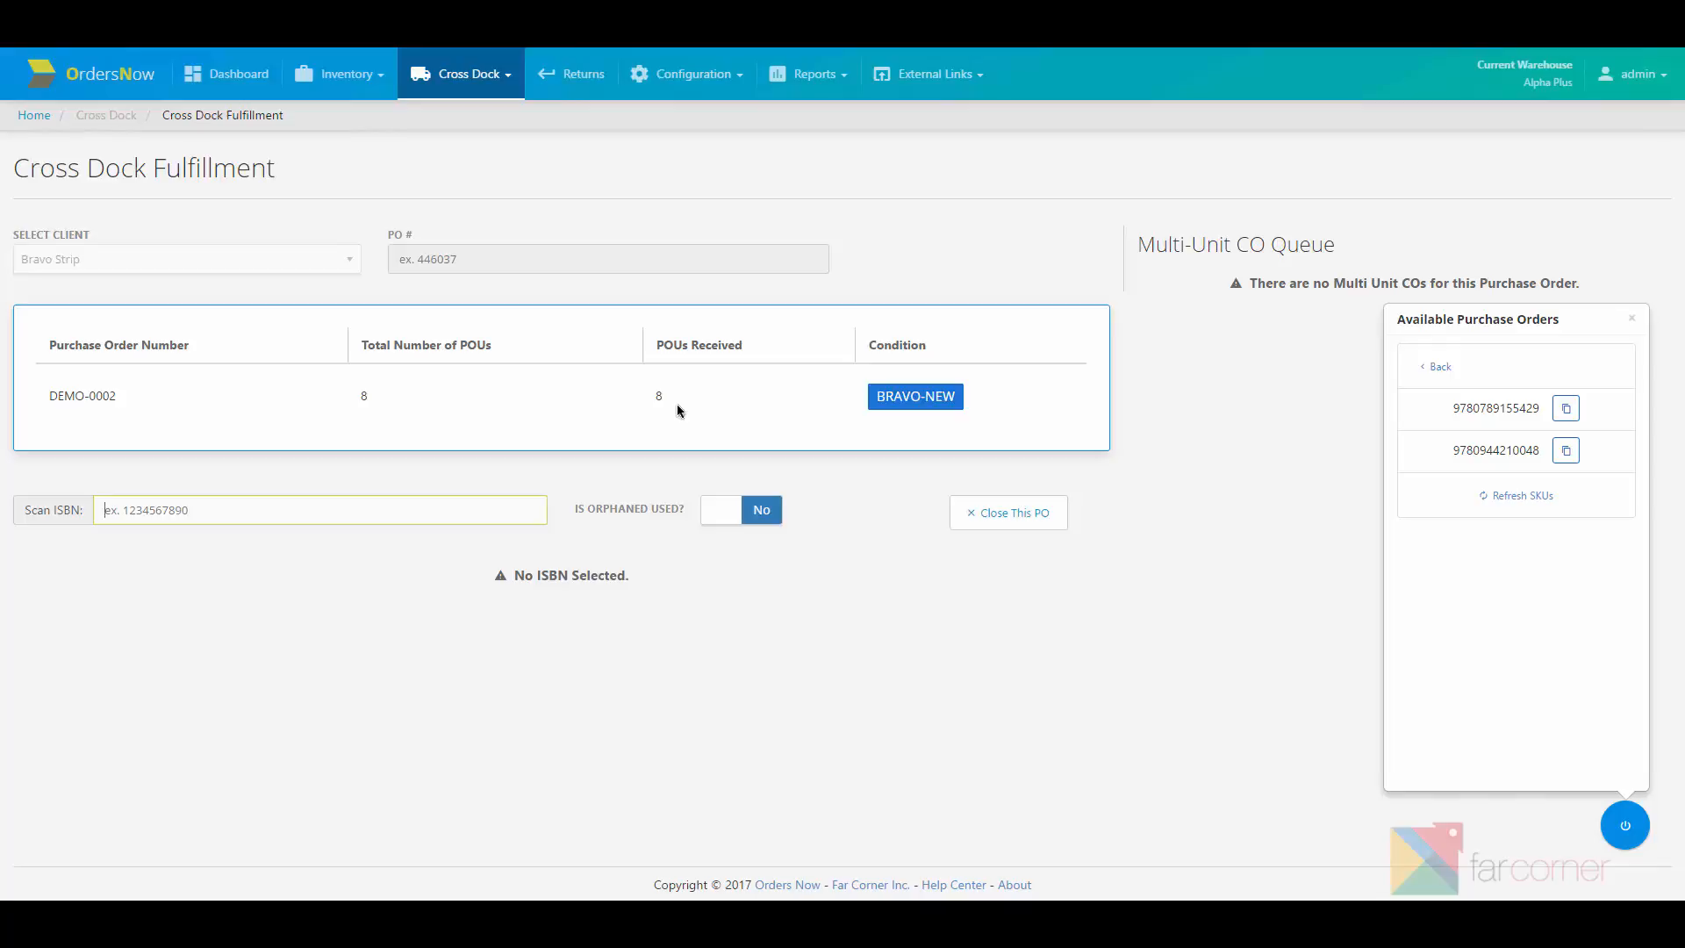
{"action": "left_click", "coordinate": [1628, 323]}
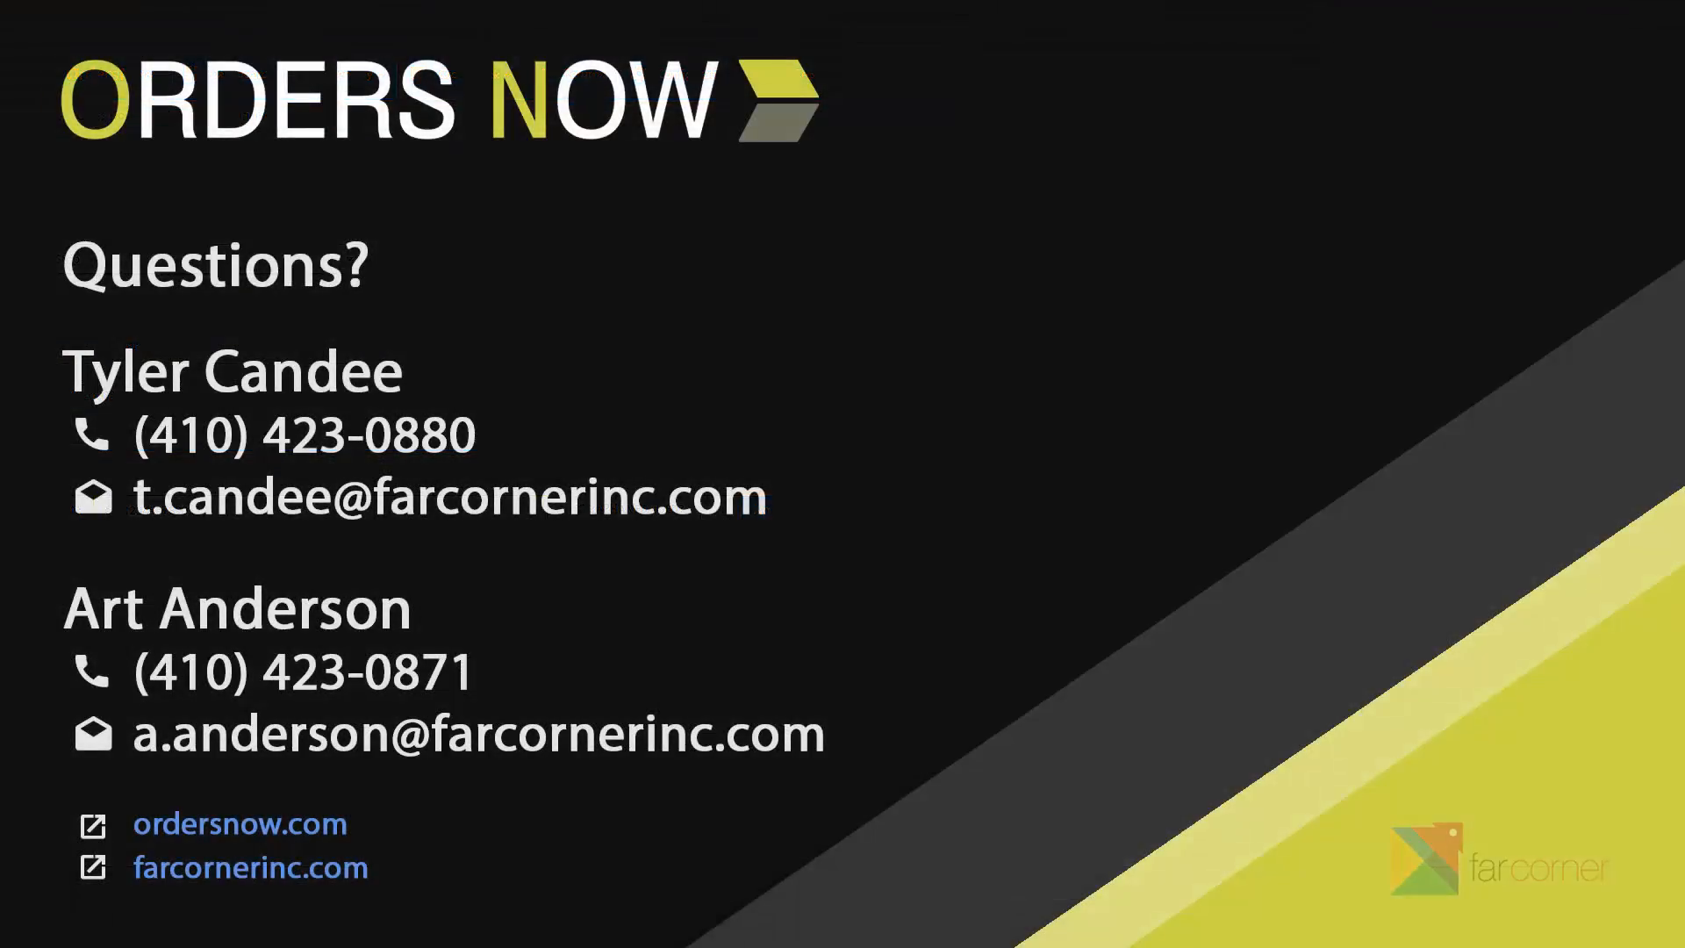